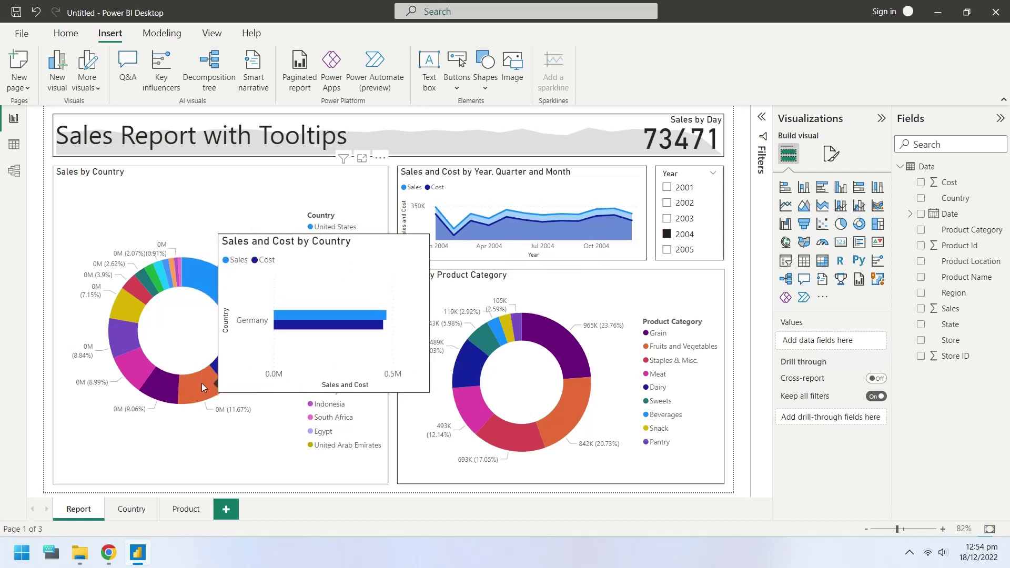
Step: Leave the finished tooltip report and open a new blank report from the File menu
{"action": "mouse_move", "coordinate": [235, 358]}
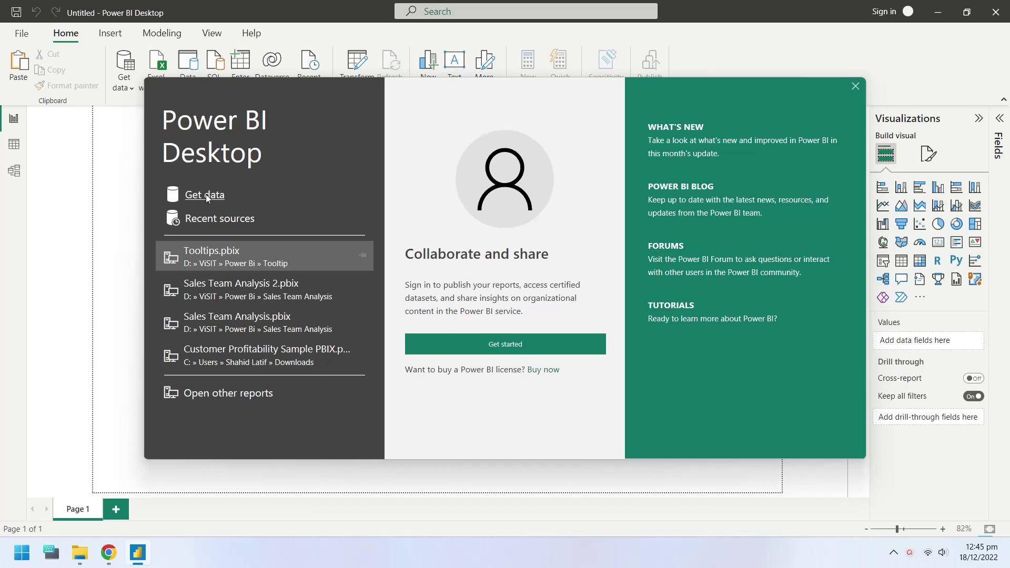
Step: Import the Data sheet from Drill Down Data.xlsx through the Excel Workbook connector
{"action": "left_click", "coordinate": [206, 196]}
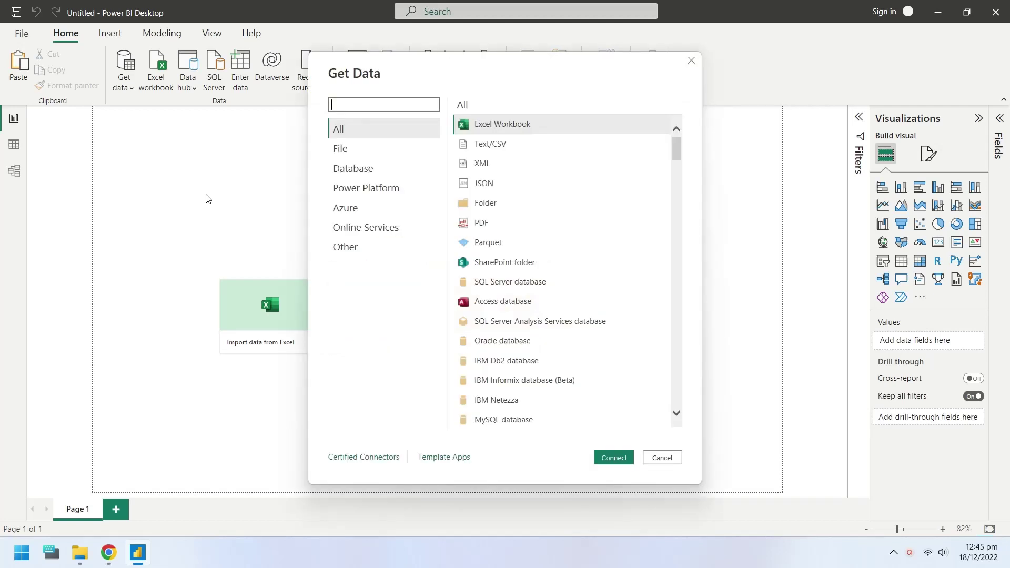
{"action": "left_click", "coordinate": [614, 460]}
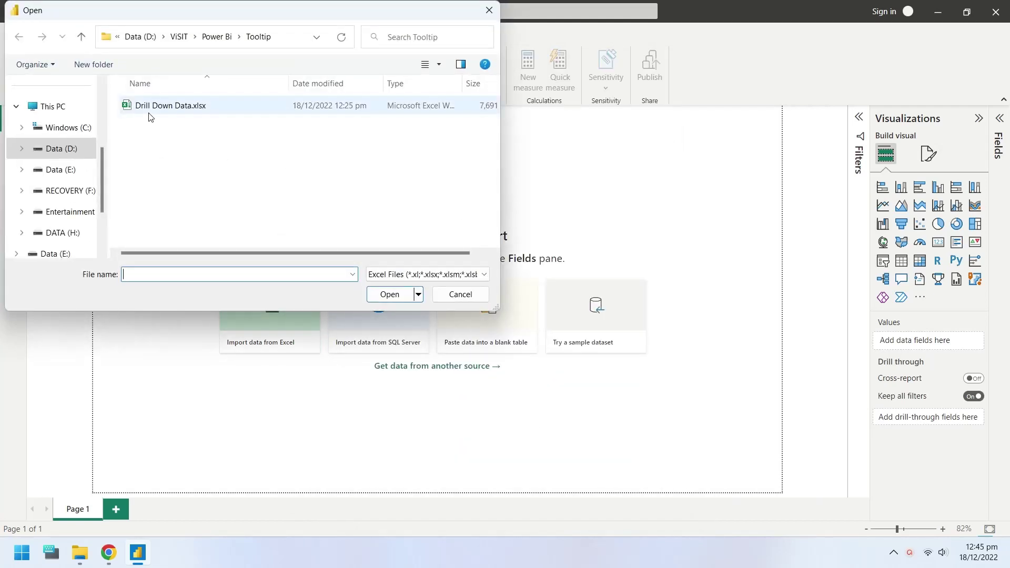
{"action": "left_click", "coordinate": [151, 110]}
{"action": "left_click", "coordinate": [389, 295]}
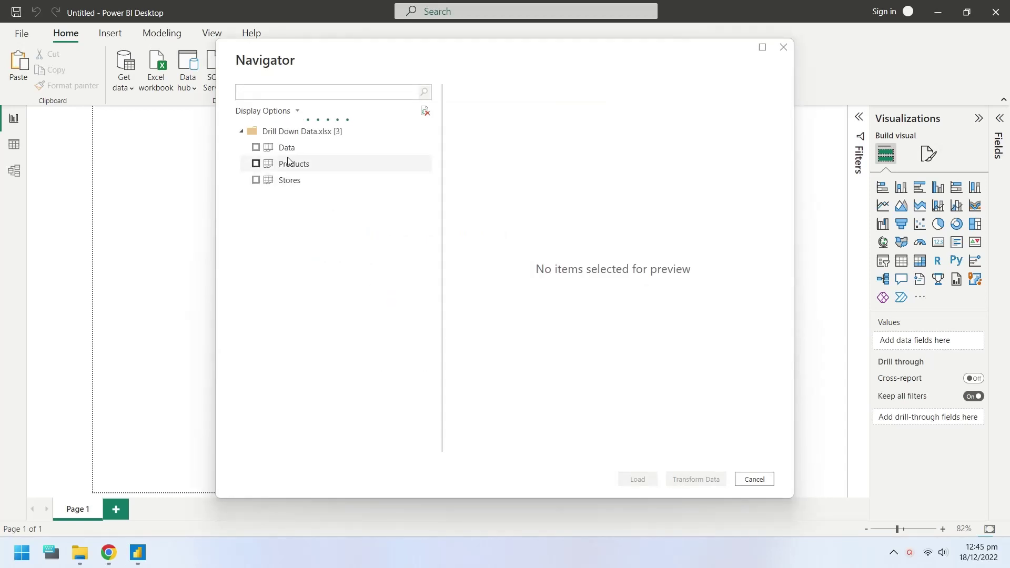
{"action": "left_click", "coordinate": [256, 147]}
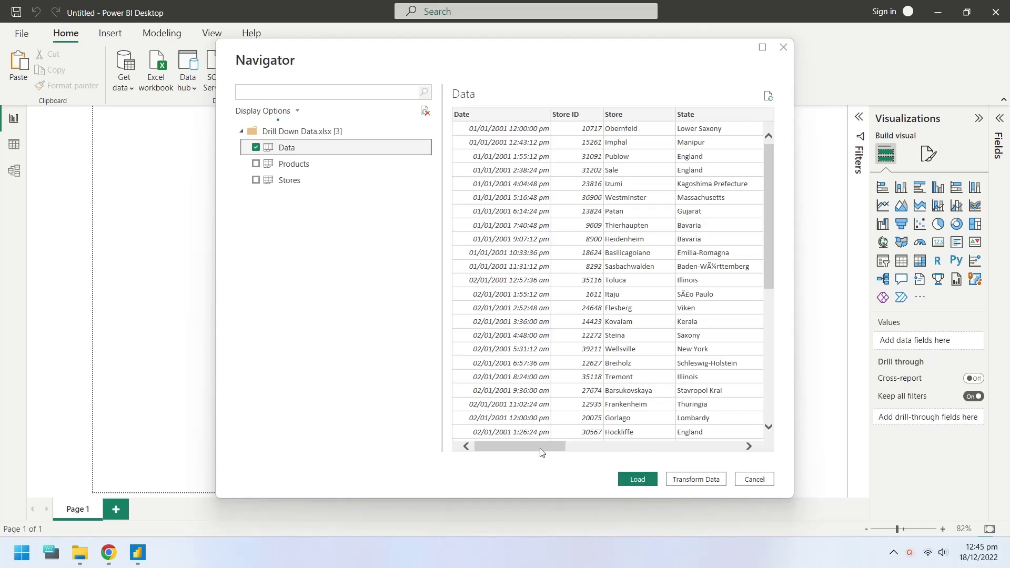
{"action": "left_click_drag", "start_coordinate": [542, 447], "coordinate": [714, 459]}
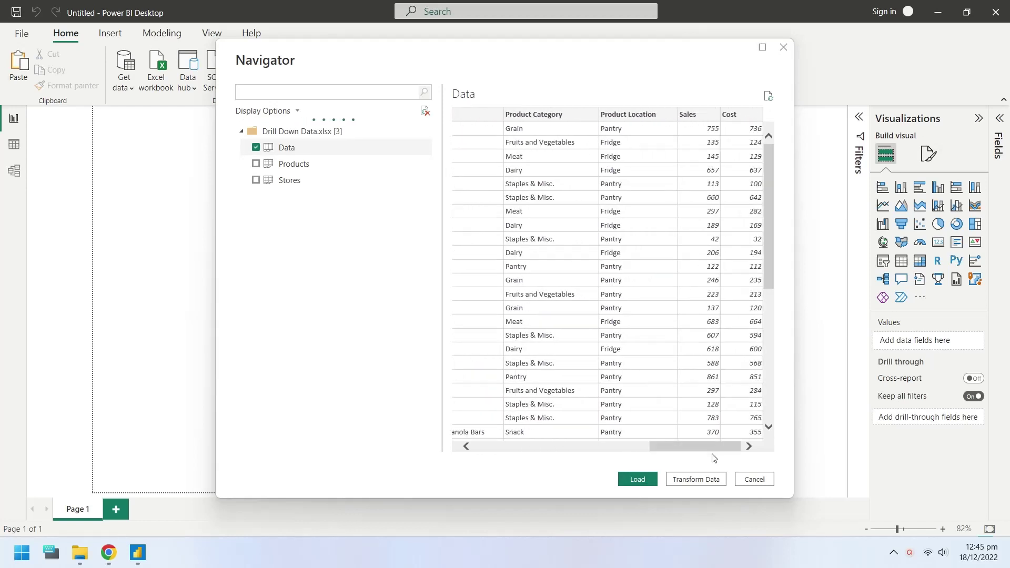
{"action": "left_click", "coordinate": [637, 479]}
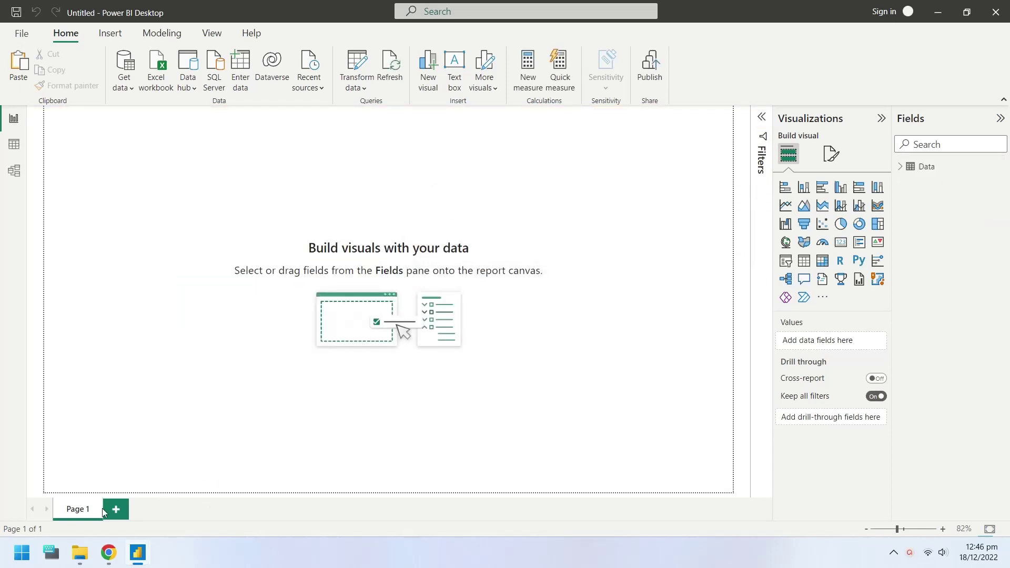
Step: Rename the first page to Report
{"action": "double_click", "coordinate": [70, 514]}
{"action": "type", "text": "Report"}
{"action": "key", "text": "Return"}
Step: Add two new pages named Country and Product
{"action": "left_click", "coordinate": [117, 508]}
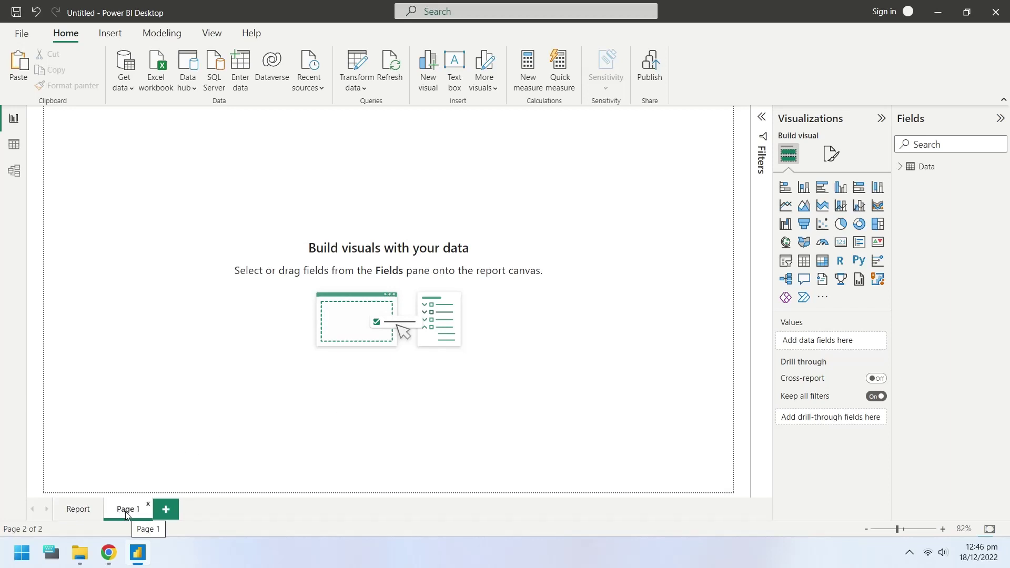
{"action": "double_click", "coordinate": [129, 509]}
{"action": "type", "text": "Co"}
{"action": "left_click", "coordinate": [178, 508]}
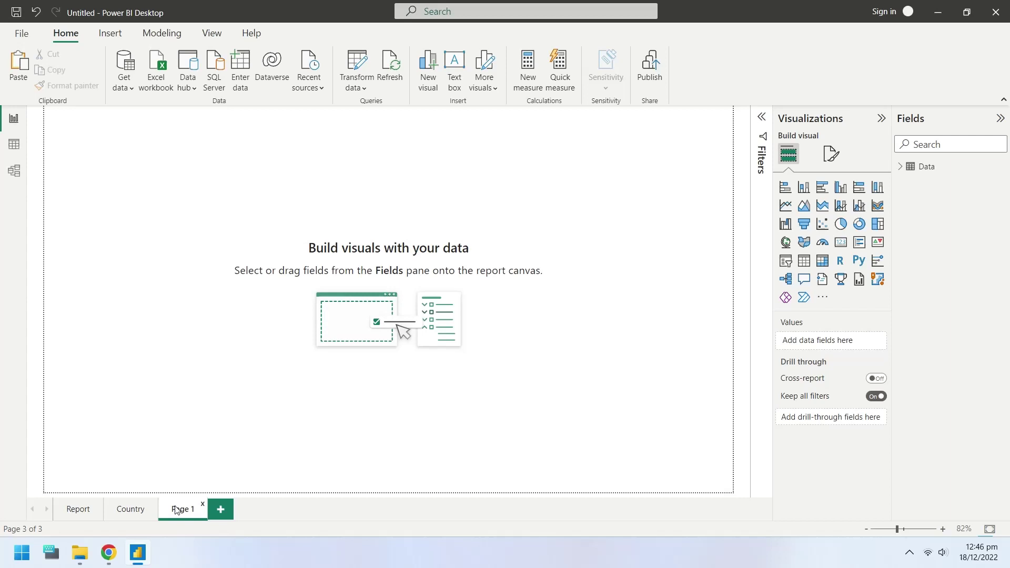
{"action": "double_click", "coordinate": [183, 510]}
{"action": "type", "text": "Product"}
{"action": "key", "text": "Return"}
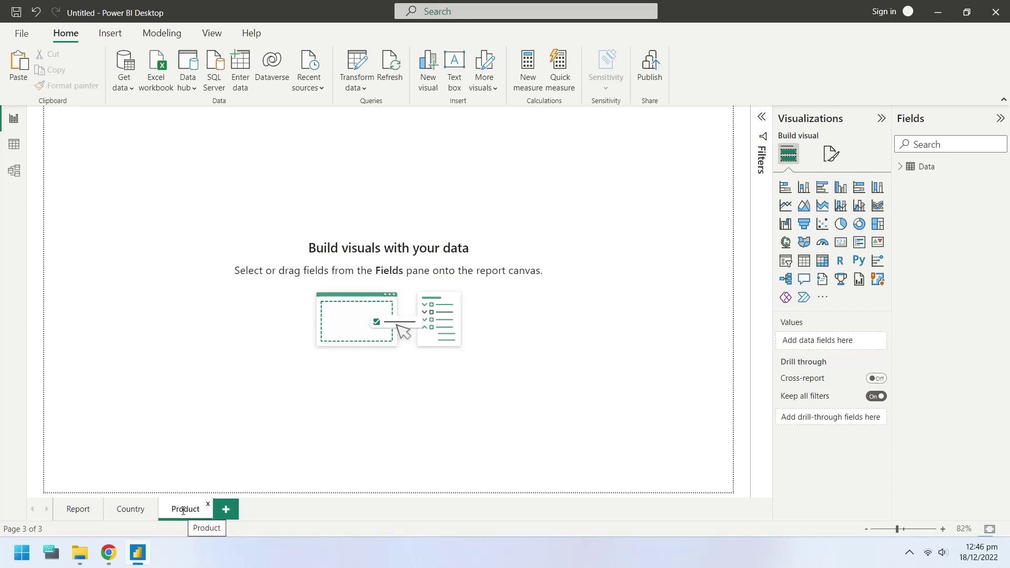
Step: Allow the Country page to be used as a tooltip in its page information settings
{"action": "left_click", "coordinate": [131, 509]}
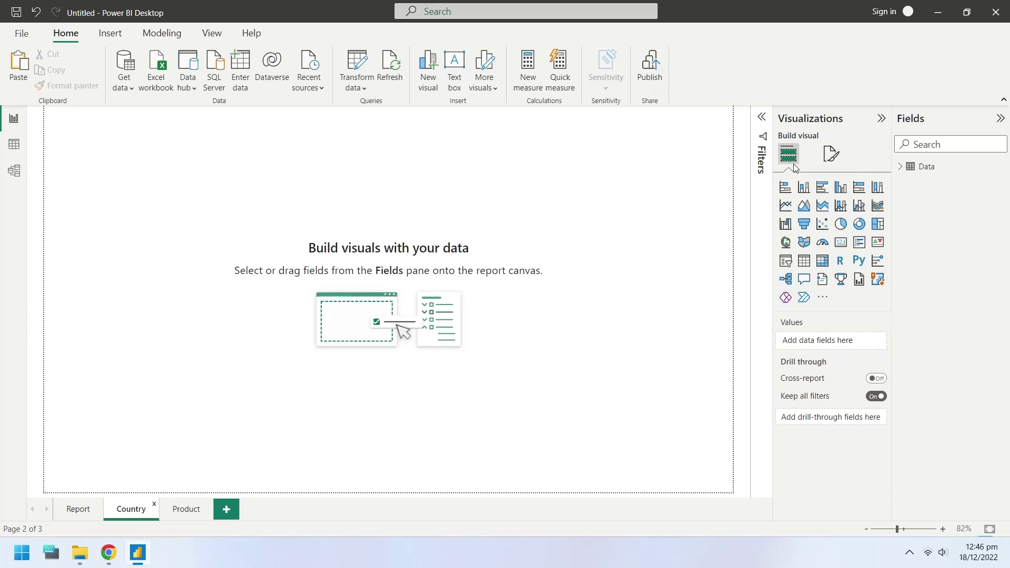
{"action": "left_click", "coordinate": [831, 153]}
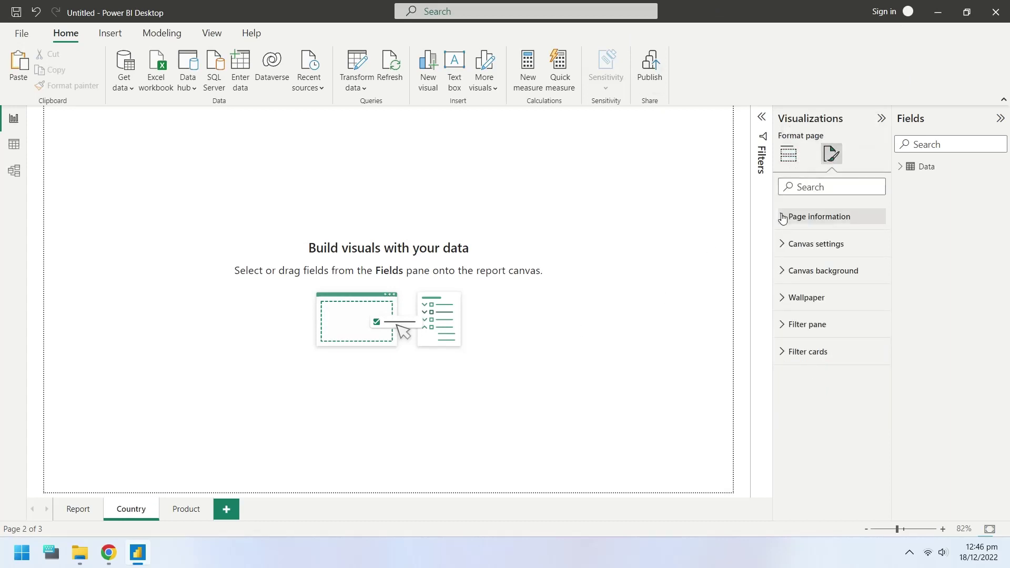
{"action": "left_click", "coordinate": [782, 218]}
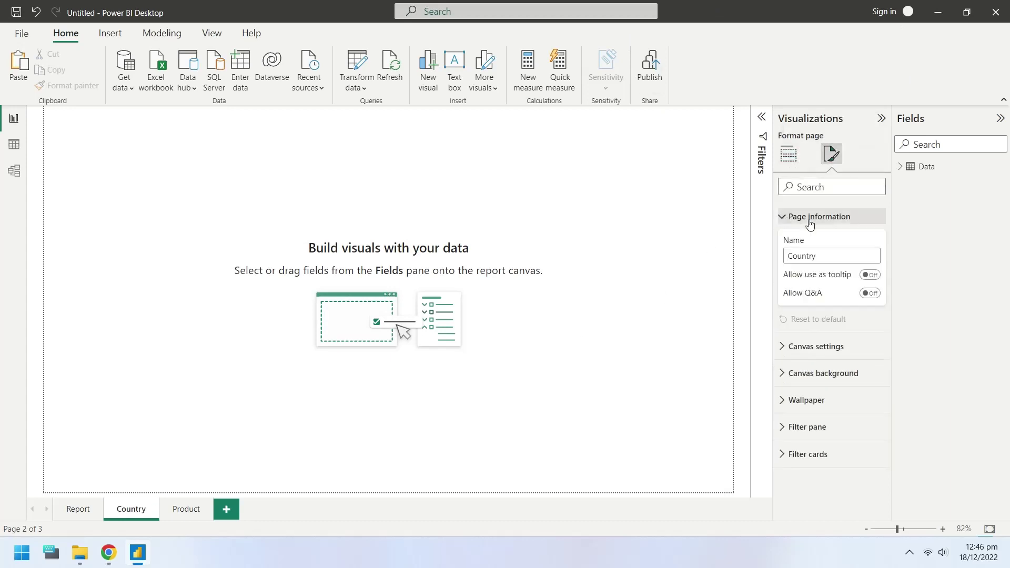
{"action": "left_click", "coordinate": [870, 275]}
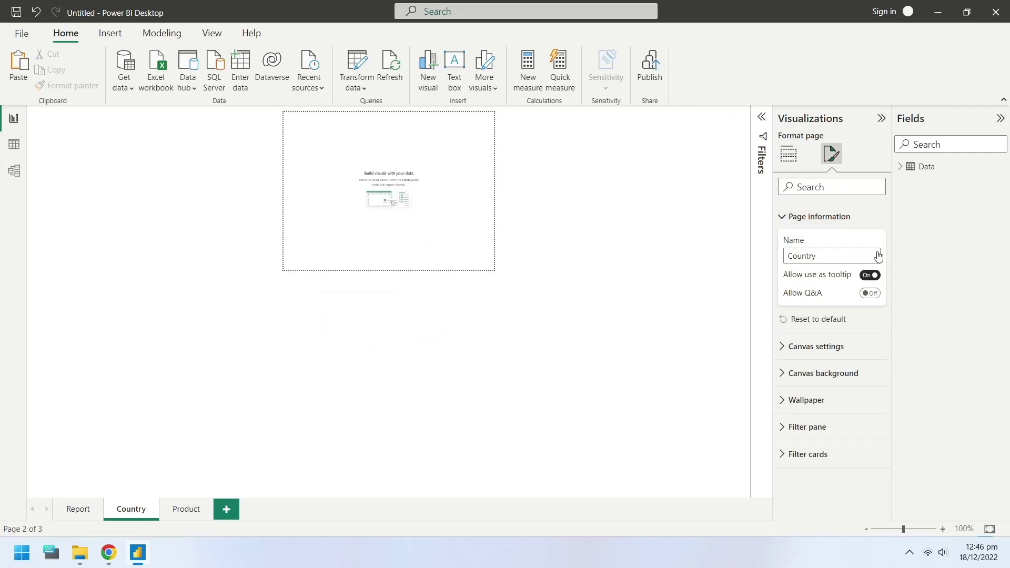
Step: Build a page-wide clustered bar chart of Sales and Cost by Country
{"action": "left_click", "coordinate": [900, 166]}
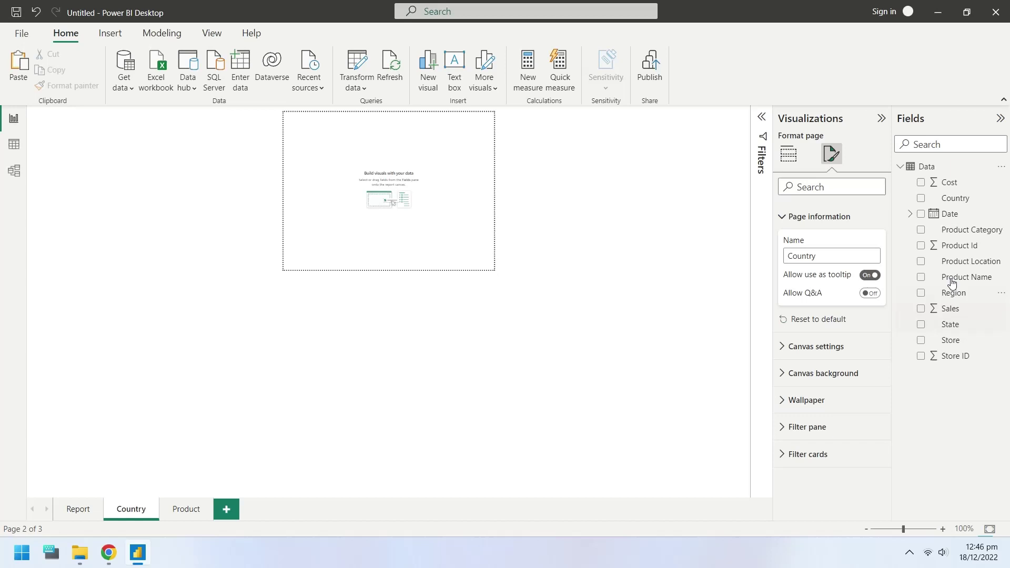
{"action": "left_click_drag", "start_coordinate": [952, 199], "coordinate": [408, 205]}
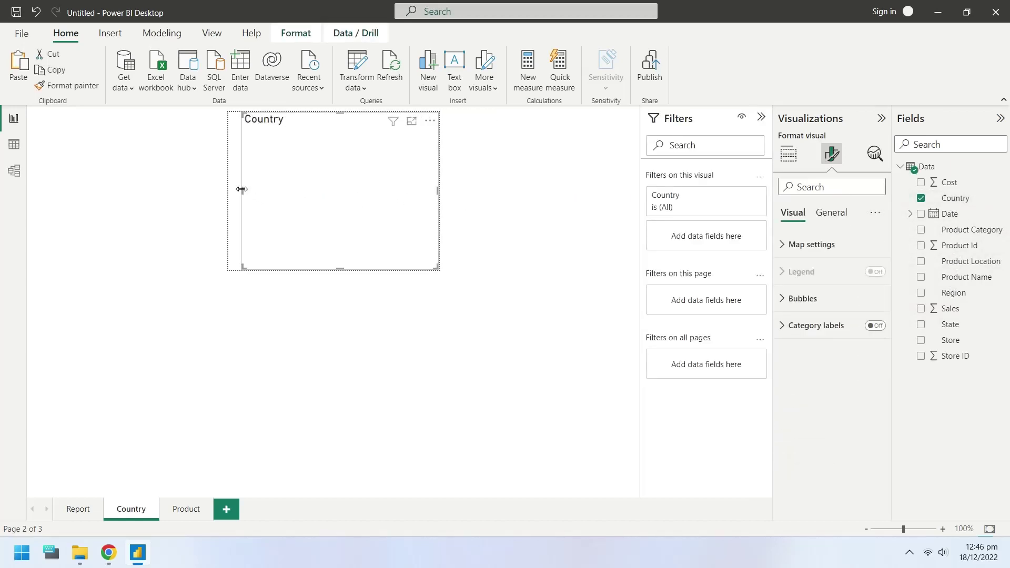
{"action": "left_click_drag", "start_coordinate": [242, 188], "coordinate": [228, 189]}
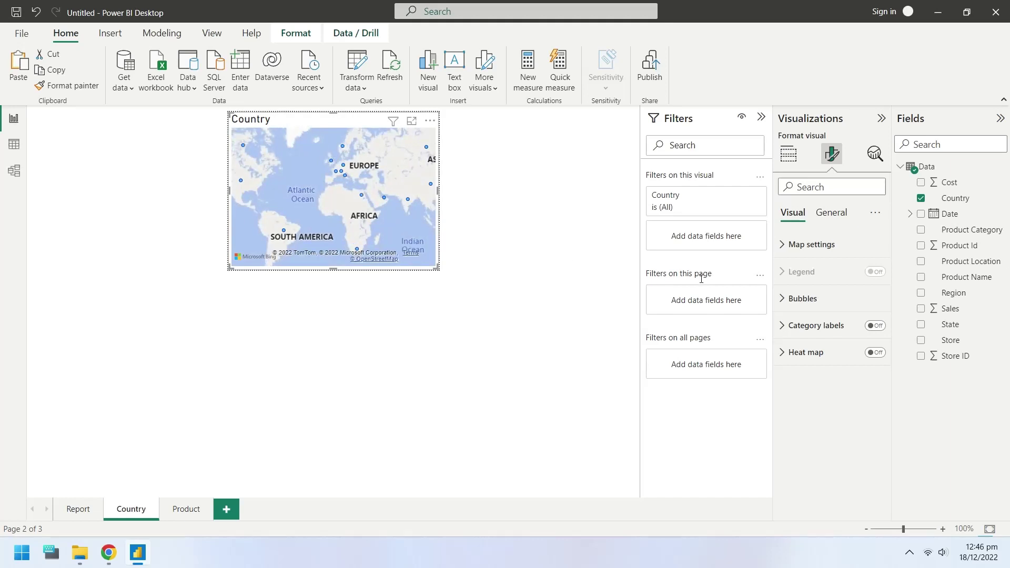
{"action": "left_click", "coordinate": [789, 156]}
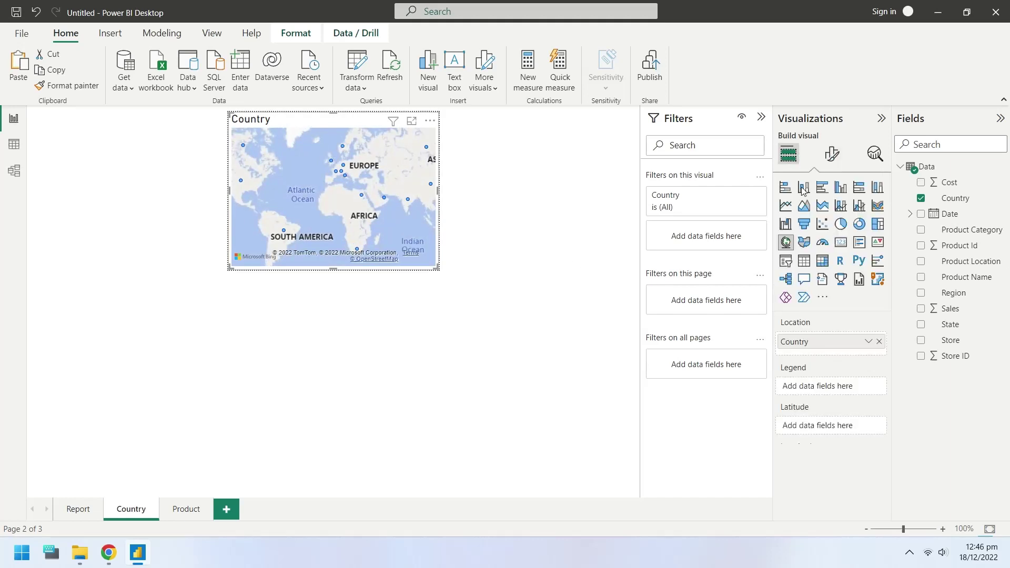
{"action": "left_click", "coordinate": [785, 188]}
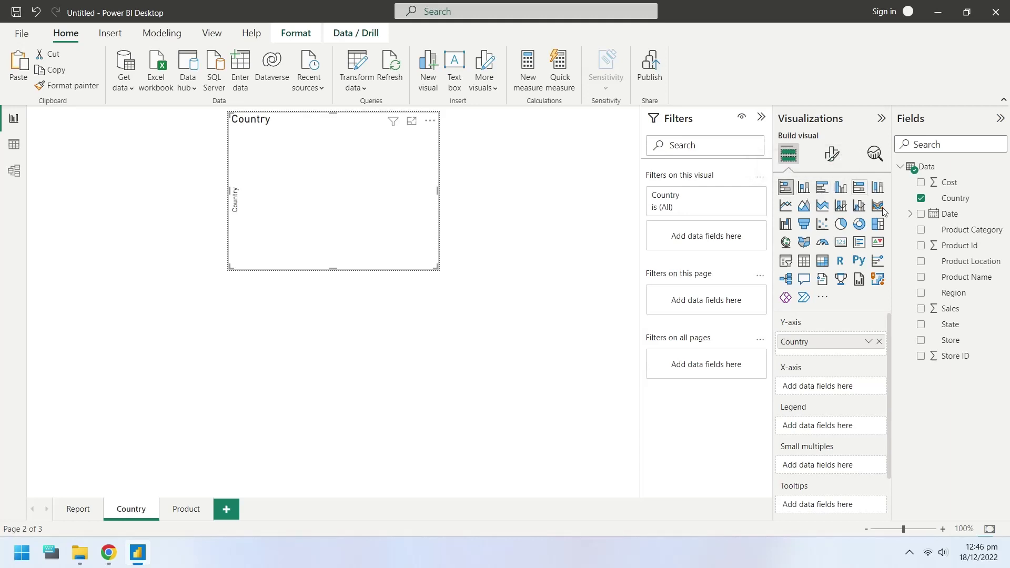
{"action": "left_click", "coordinate": [920, 309]}
{"action": "left_click", "coordinate": [920, 182]}
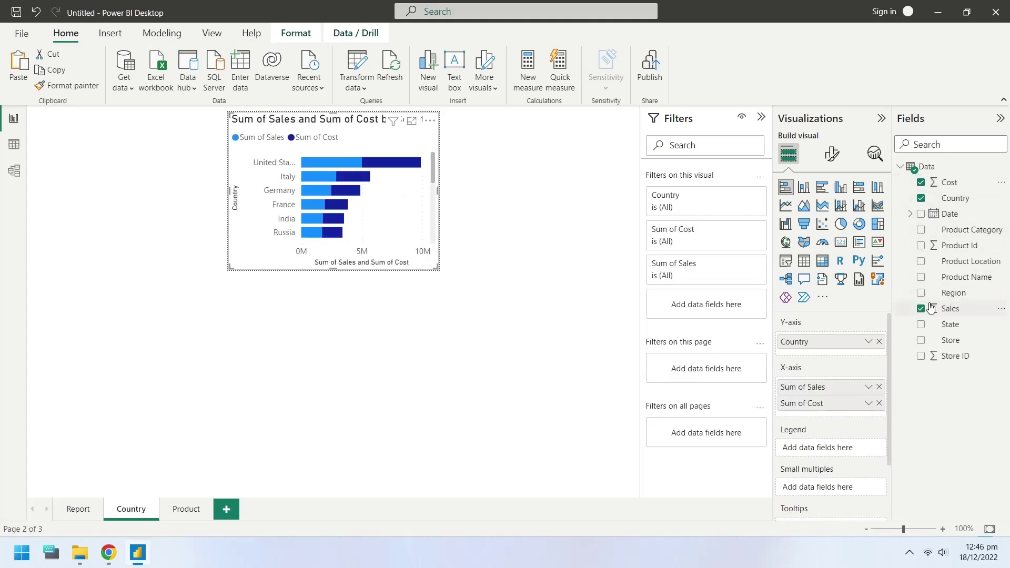
{"action": "left_click", "coordinate": [822, 188]}
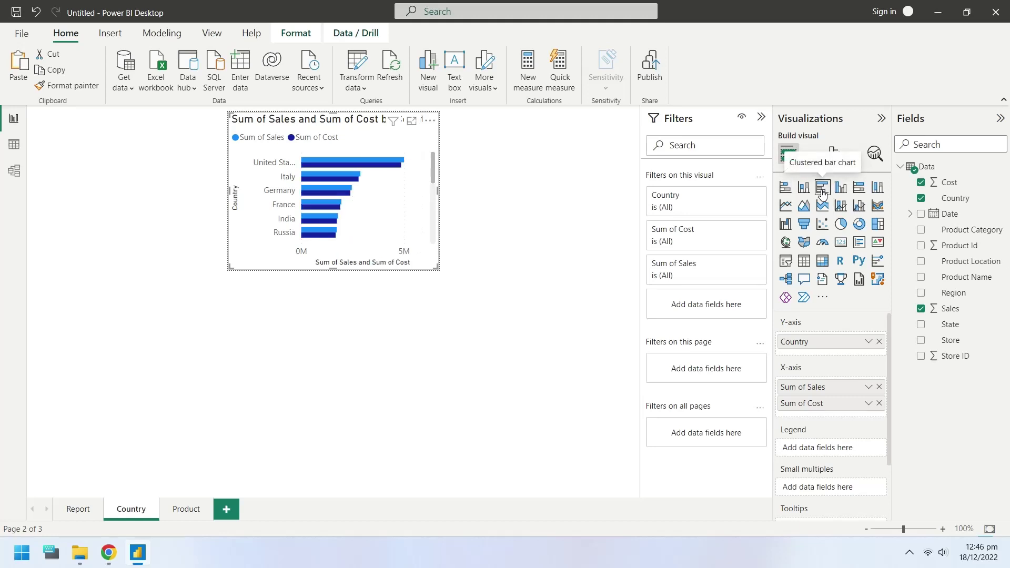
Step: Rename the chart's Sum of Sales and Sum of Cost fields to Sales and Cost
{"action": "double_click", "coordinate": [784, 387]}
{"action": "left_click_drag", "start_coordinate": [809, 387], "coordinate": [721, 382]}
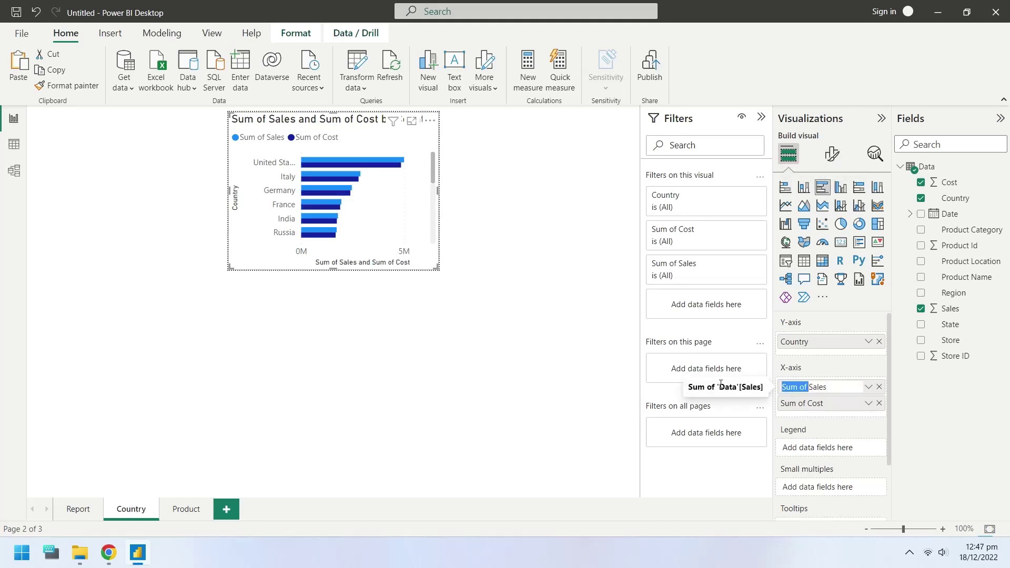
{"action": "key", "text": "BackSpace"}
{"action": "double_click", "coordinate": [807, 403]}
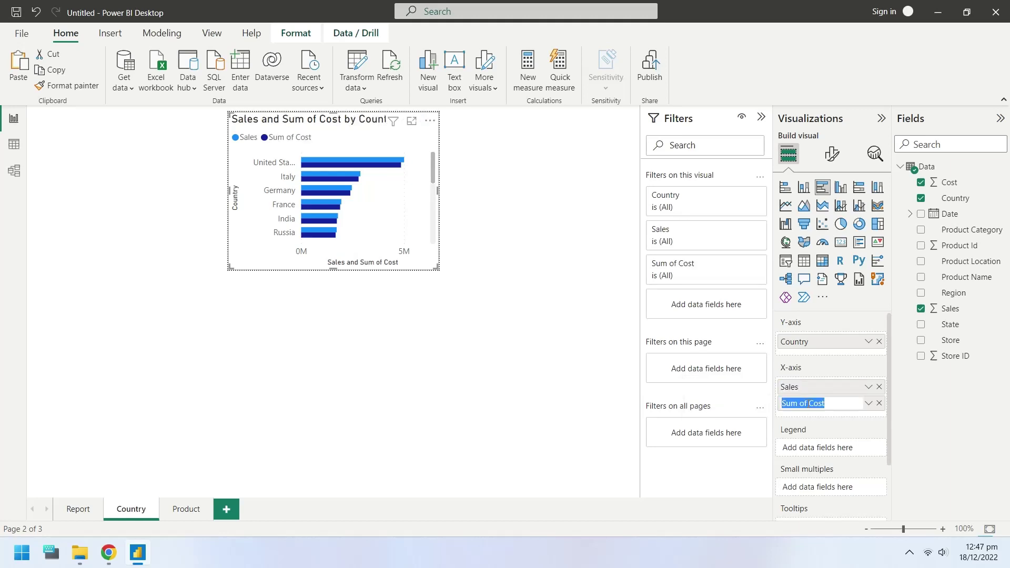
{"action": "left_click", "coordinate": [810, 403]}
{"action": "left_click_drag", "start_coordinate": [791, 403], "coordinate": [781, 403]}
{"action": "key", "text": "BackSpace"}
{"action": "key", "text": "Return"}
{"action": "left_click", "coordinate": [359, 308]}
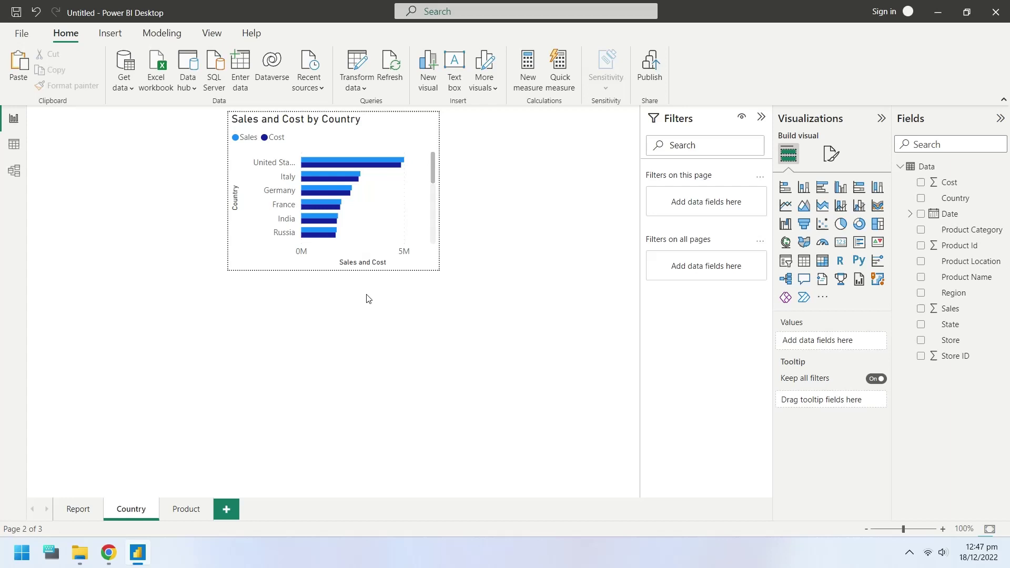
Step: Allow the Product page to be used as a tooltip
{"action": "left_click", "coordinate": [182, 510]}
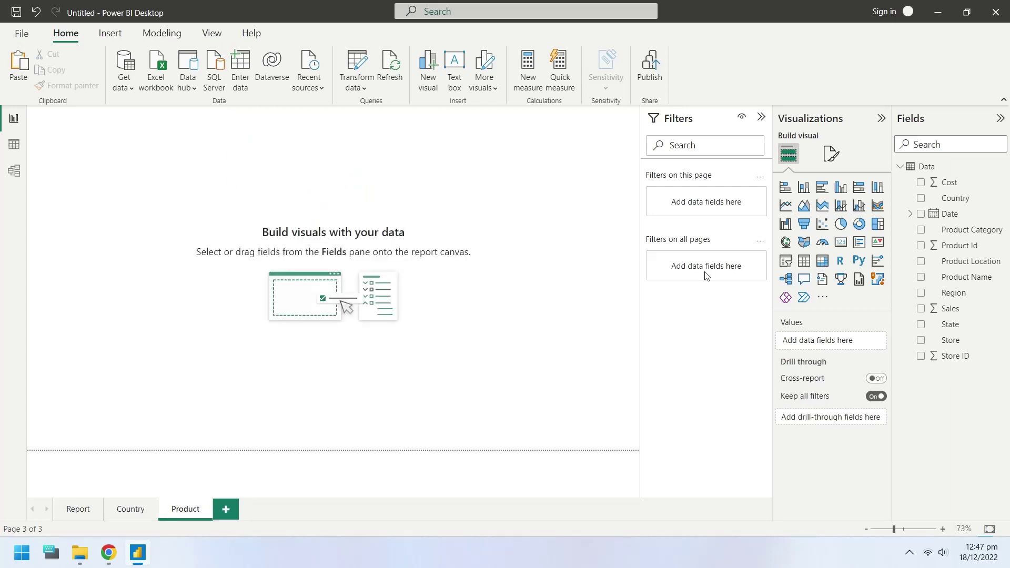
{"action": "left_click", "coordinate": [830, 154]}
{"action": "left_click", "coordinate": [784, 217]}
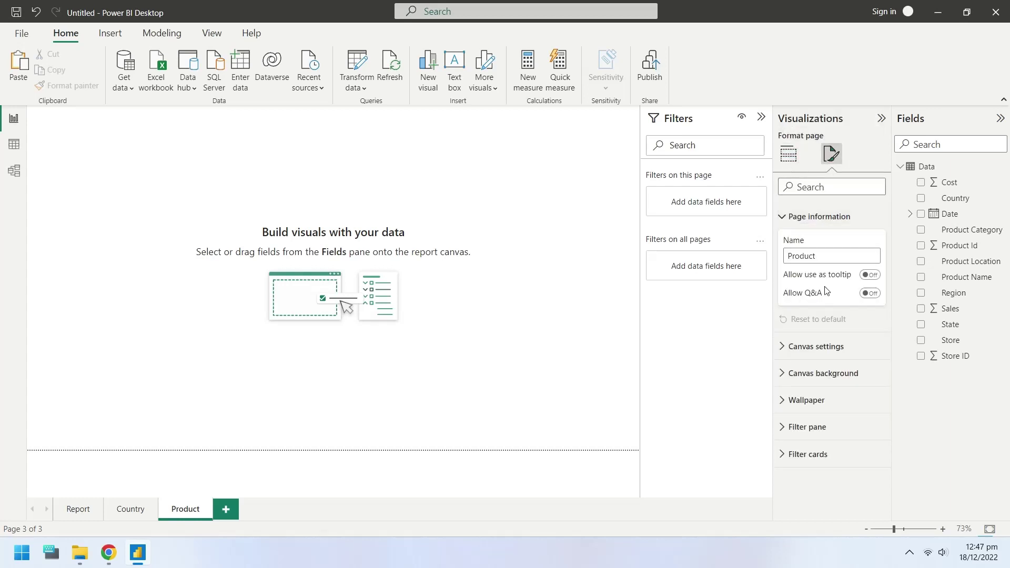
{"action": "left_click", "coordinate": [871, 275]}
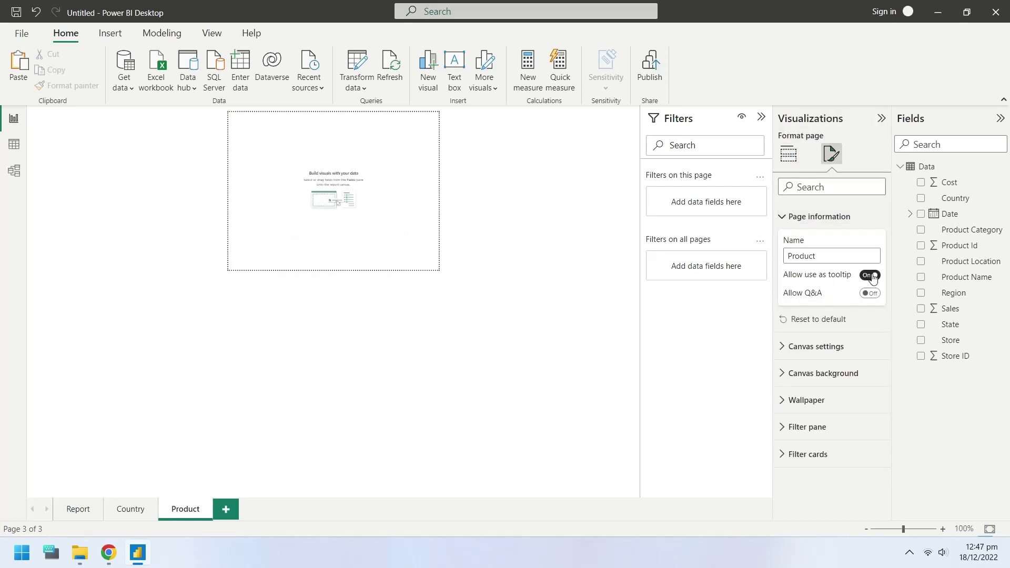
Step: Add a clustered bar chart of Sales and Cost that fills the page box
{"action": "left_click", "coordinate": [793, 158]}
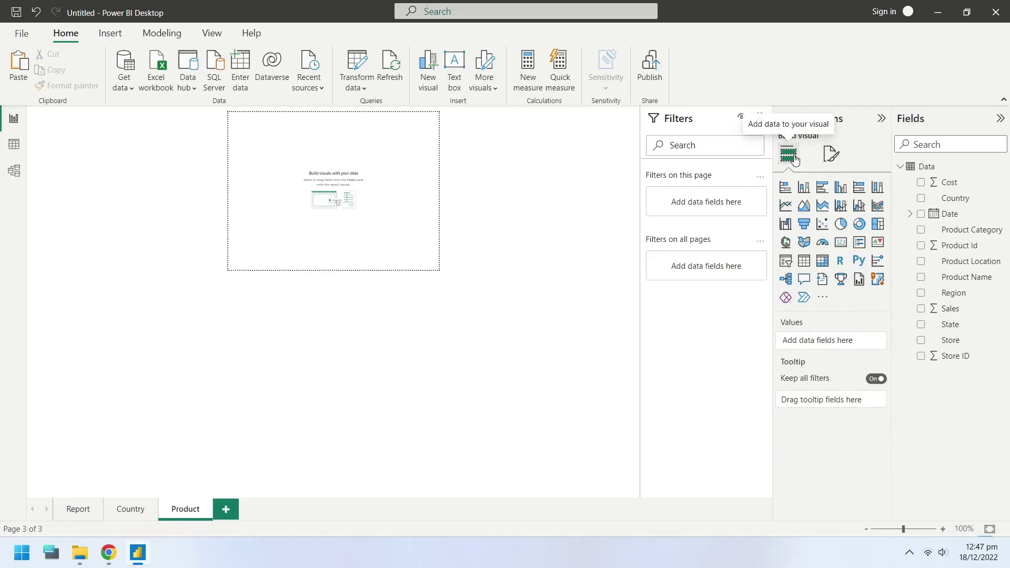
{"action": "left_click", "coordinate": [822, 187]}
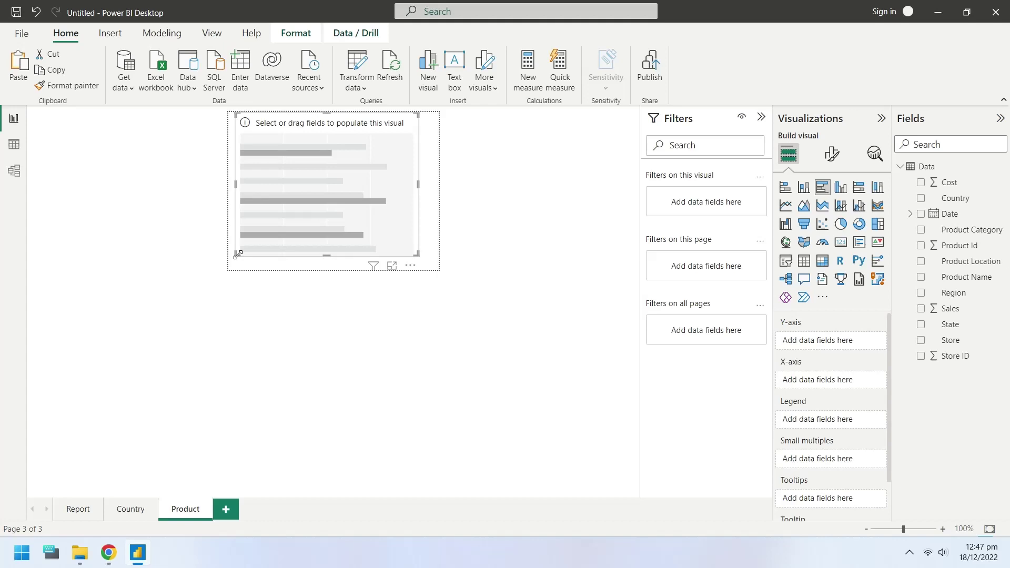
{"action": "left_click_drag", "start_coordinate": [235, 254], "coordinate": [229, 270]}
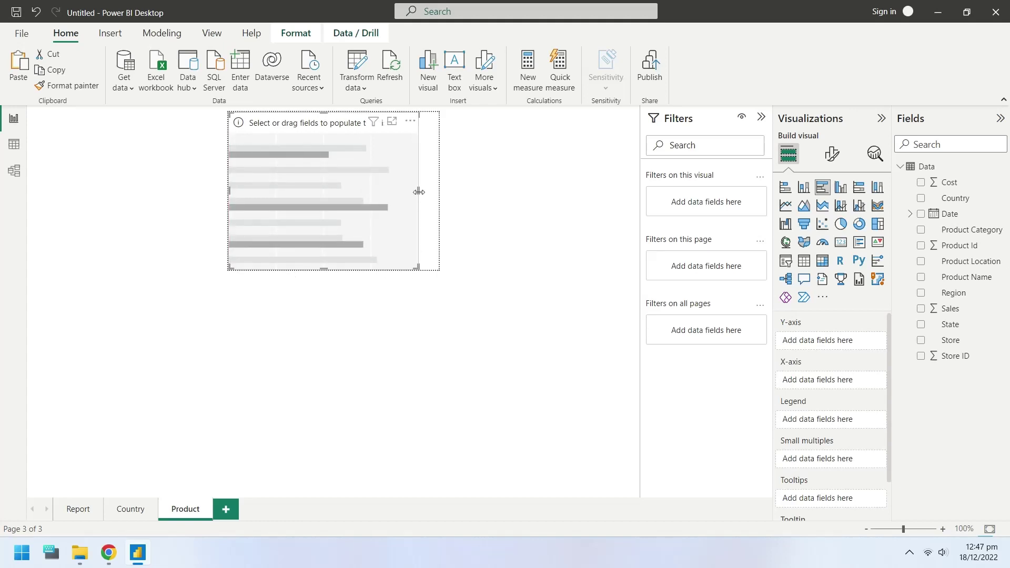
{"action": "left_click_drag", "start_coordinate": [419, 190], "coordinate": [440, 193]}
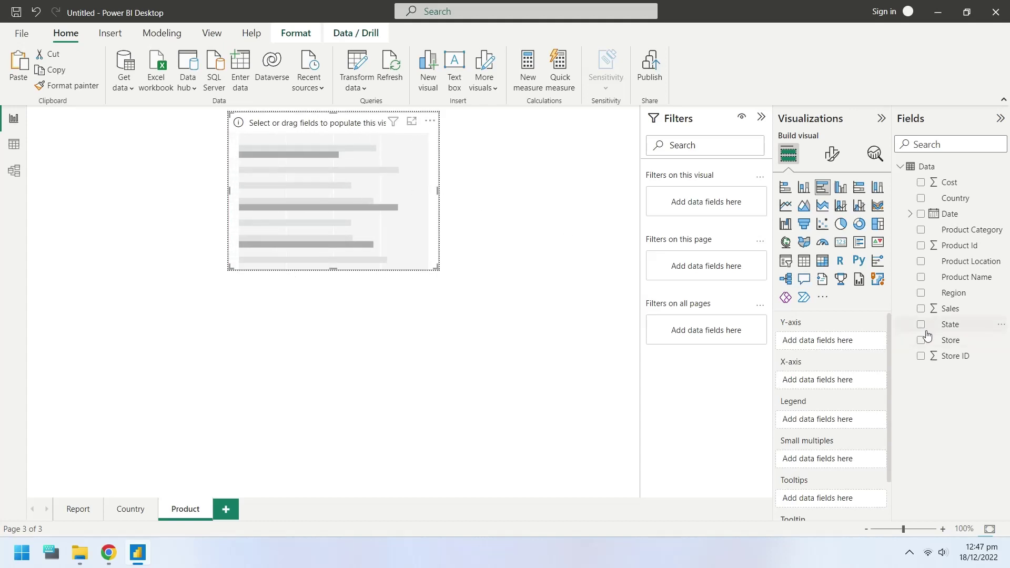
{"action": "left_click", "coordinate": [922, 309]}
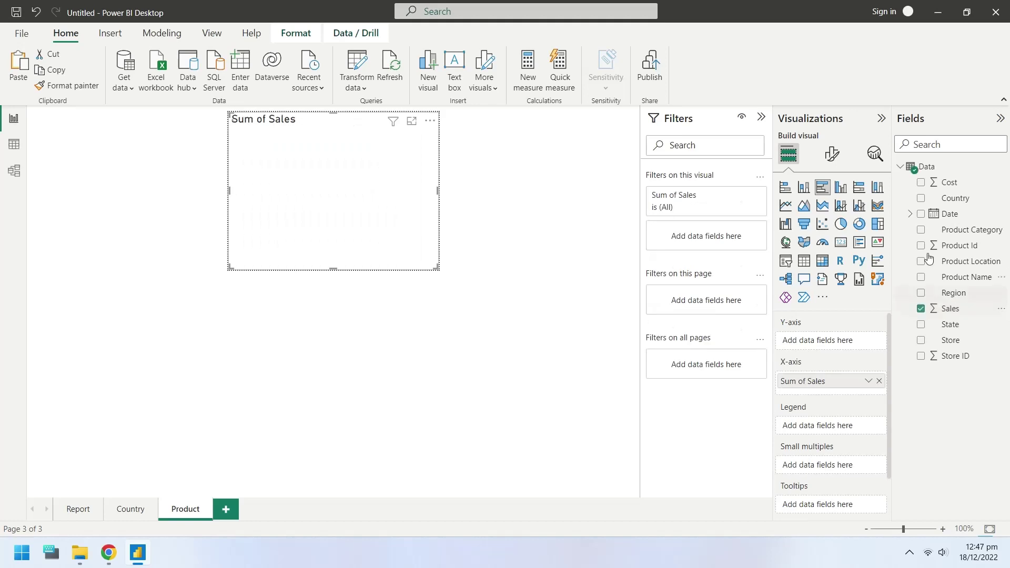
{"action": "left_click", "coordinate": [920, 182]}
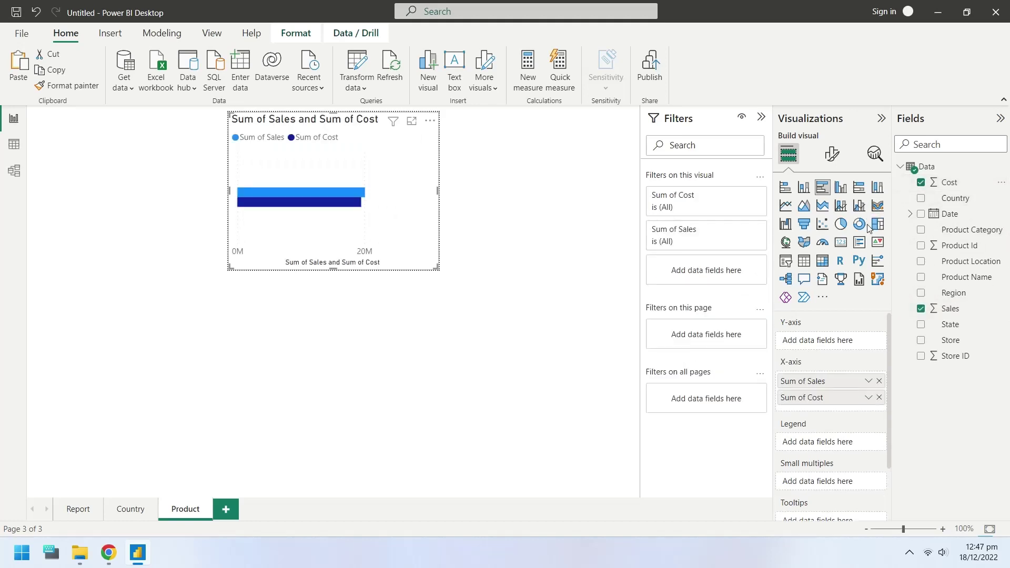
Step: Rename the fields to Sales and Cost and break the chart down by Product Category
{"action": "double_click", "coordinate": [805, 380]}
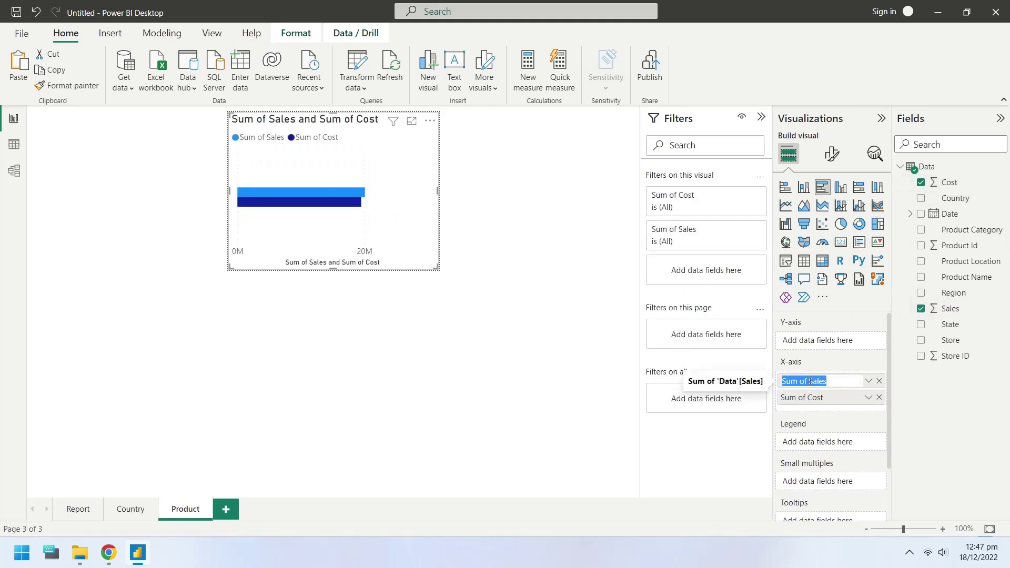
{"action": "left_click", "coordinate": [809, 381]}
{"action": "key", "text": "ctrl+shift+Left"}
{"action": "key", "text": "ctrl+shift+Left"}
{"action": "key", "text": "BackSpace"}
{"action": "double_click", "coordinate": [809, 398]}
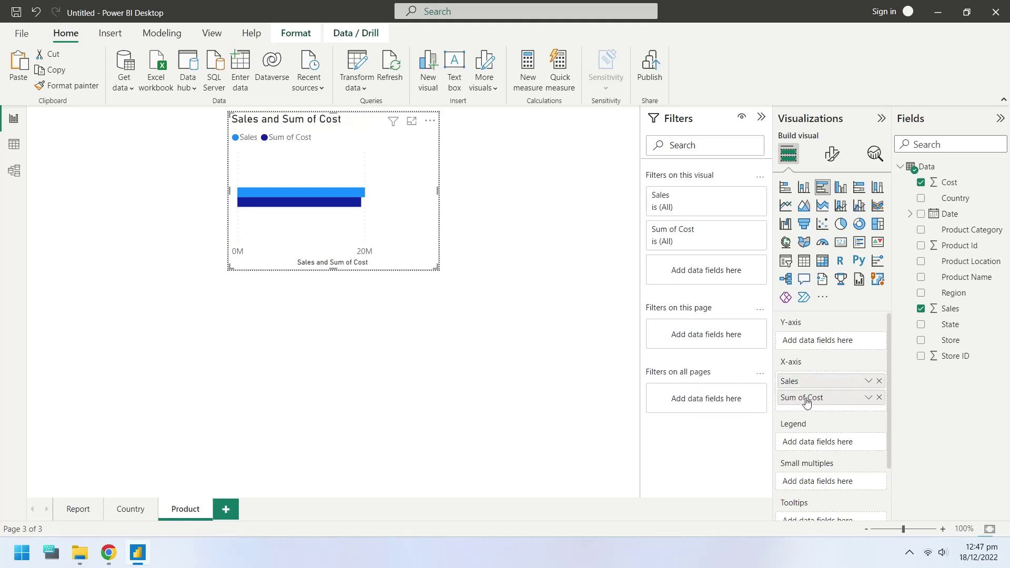
{"action": "left_click", "coordinate": [806, 398]}
{"action": "key", "text": "ctrl+shift+Left"}
{"action": "key", "text": "ctrl+shift+Left"}
{"action": "key", "text": "BackSpace"}
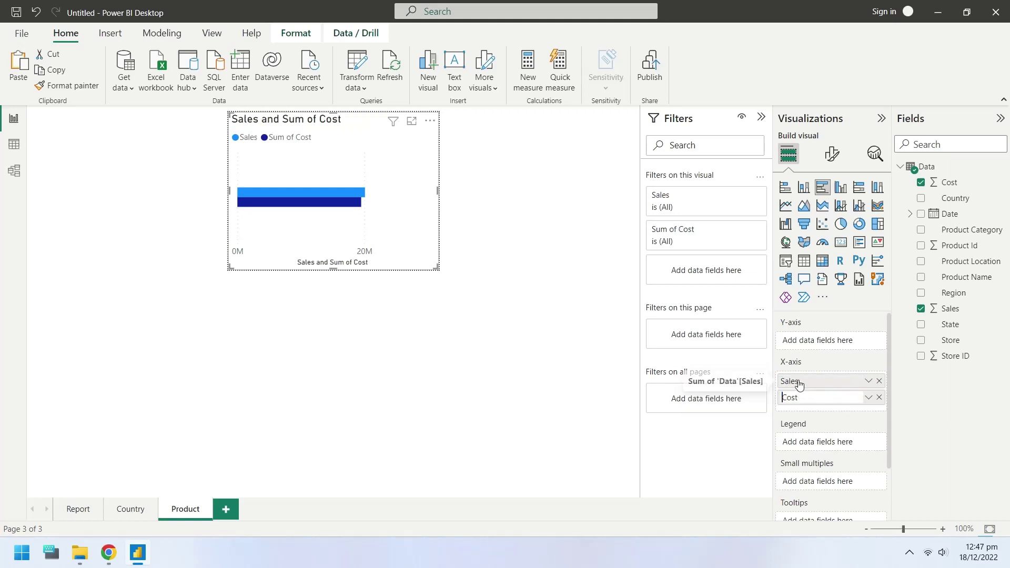
{"action": "key", "text": "Return"}
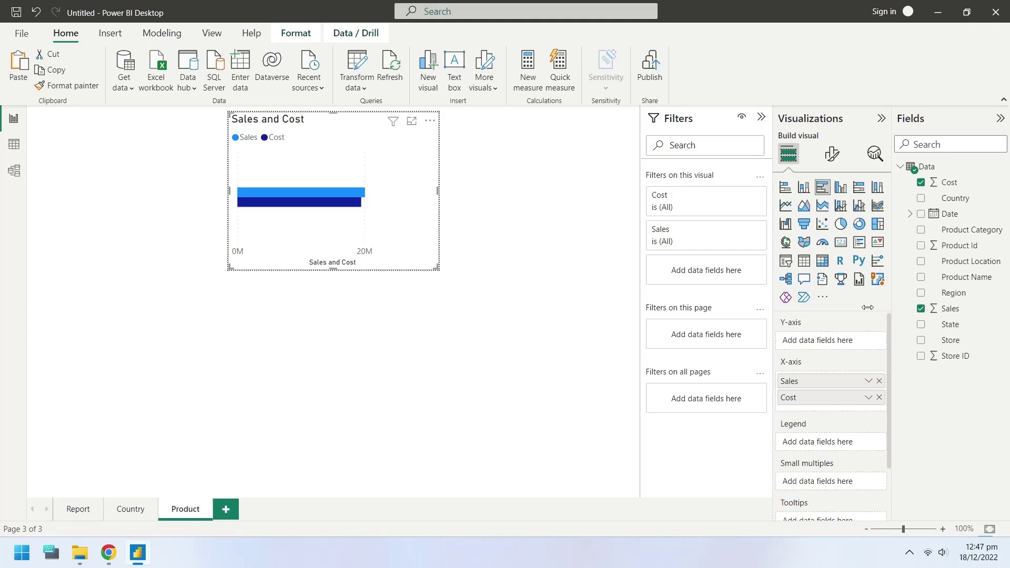
{"action": "left_click", "coordinate": [920, 230]}
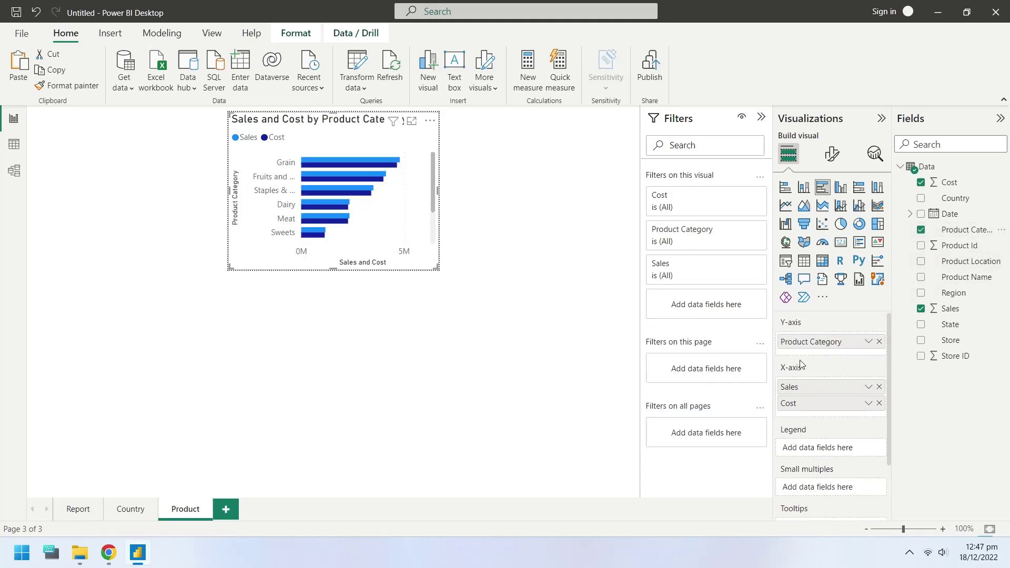
{"action": "left_click", "coordinate": [410, 324]}
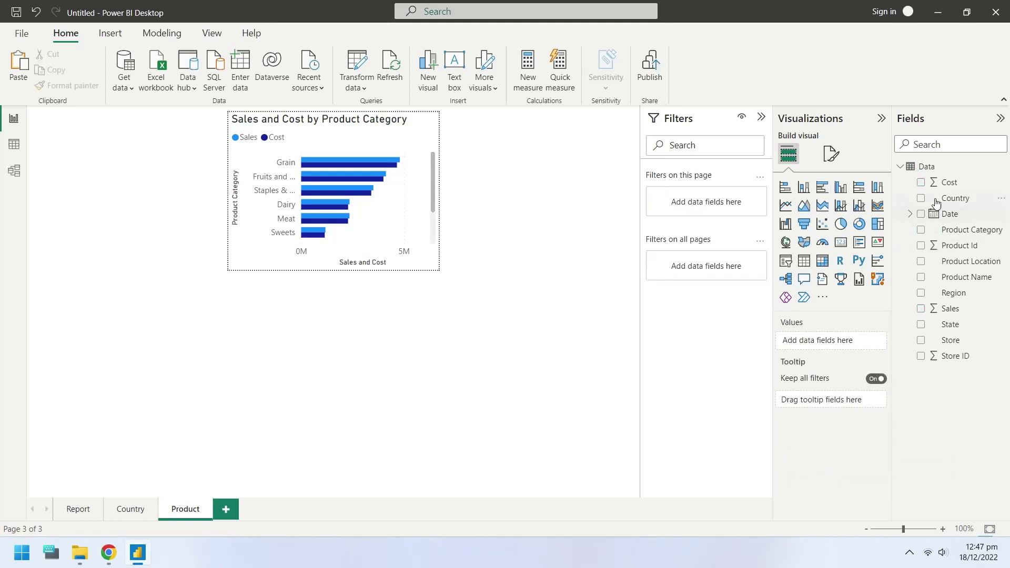
Step: Set Product Category as the Product page's tooltip field and Country as the Country page's
{"action": "left_click_drag", "start_coordinate": [970, 231], "coordinate": [847, 403]}
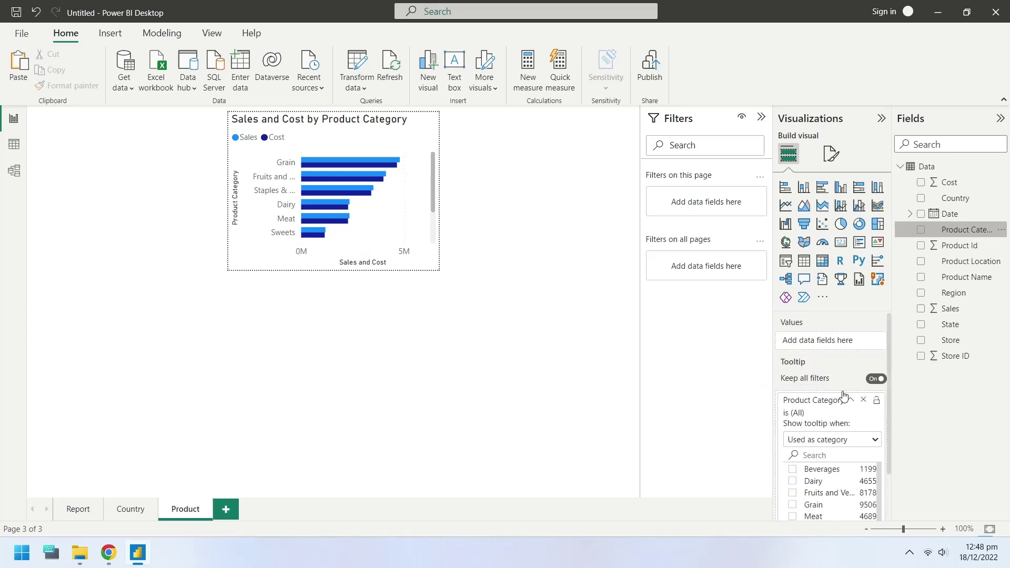
{"action": "left_click", "coordinate": [132, 510]}
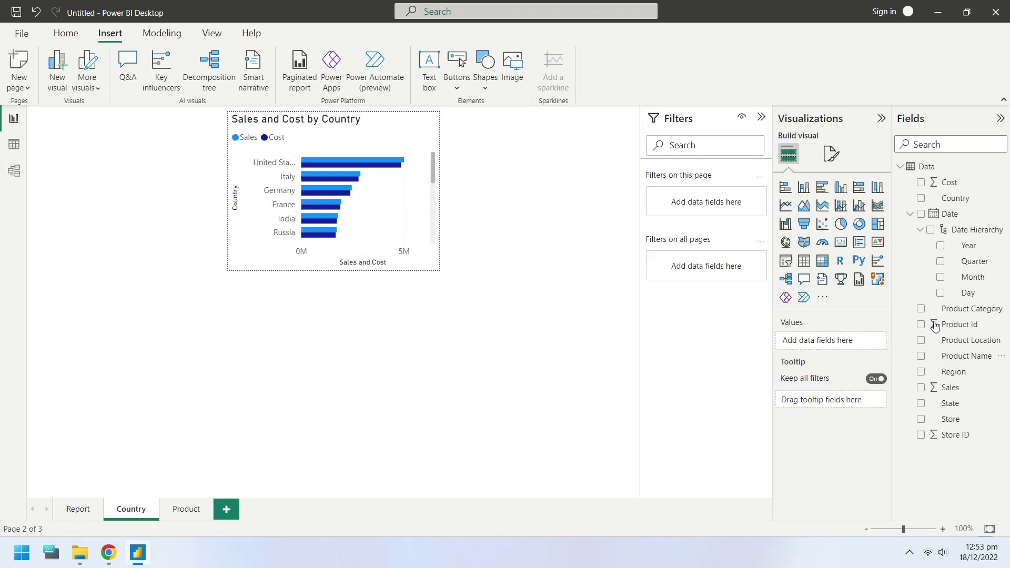
{"action": "left_click", "coordinate": [910, 213]}
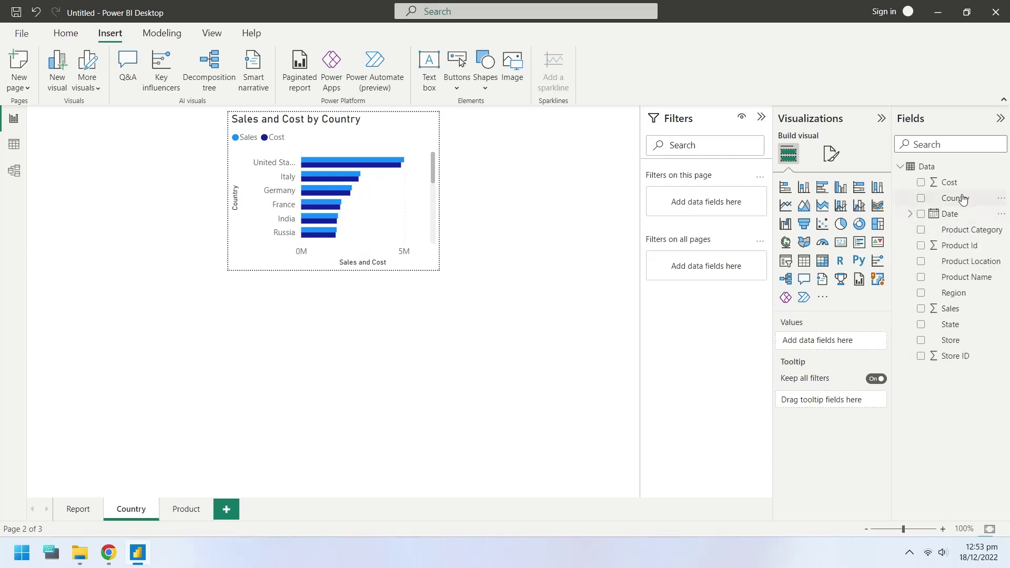
{"action": "left_click_drag", "start_coordinate": [962, 197], "coordinate": [848, 399]}
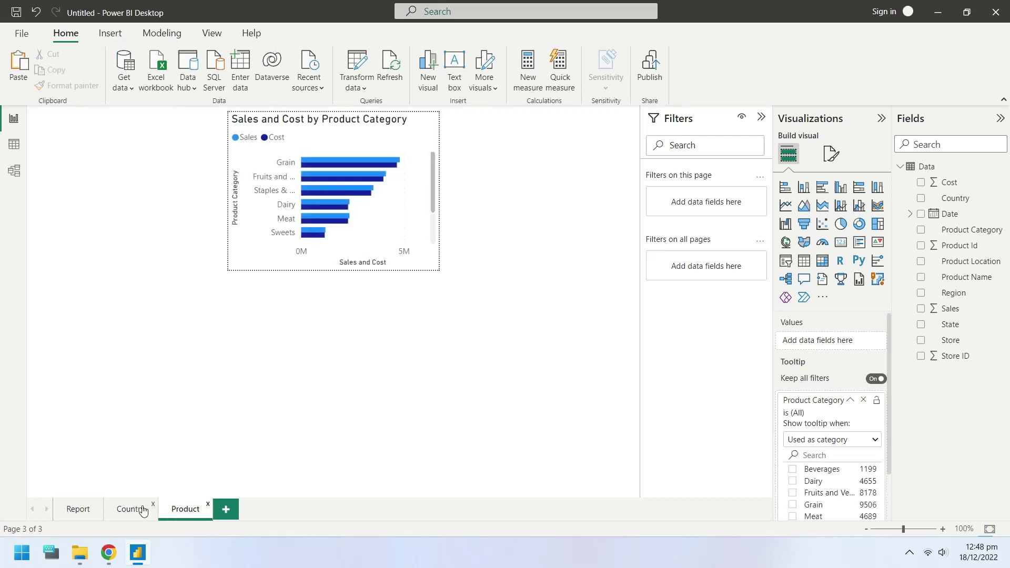
{"action": "left_click", "coordinate": [131, 509]}
Step: Add a KPI visual to the Report page and turn on snap to grid
{"action": "left_click", "coordinate": [77, 510]}
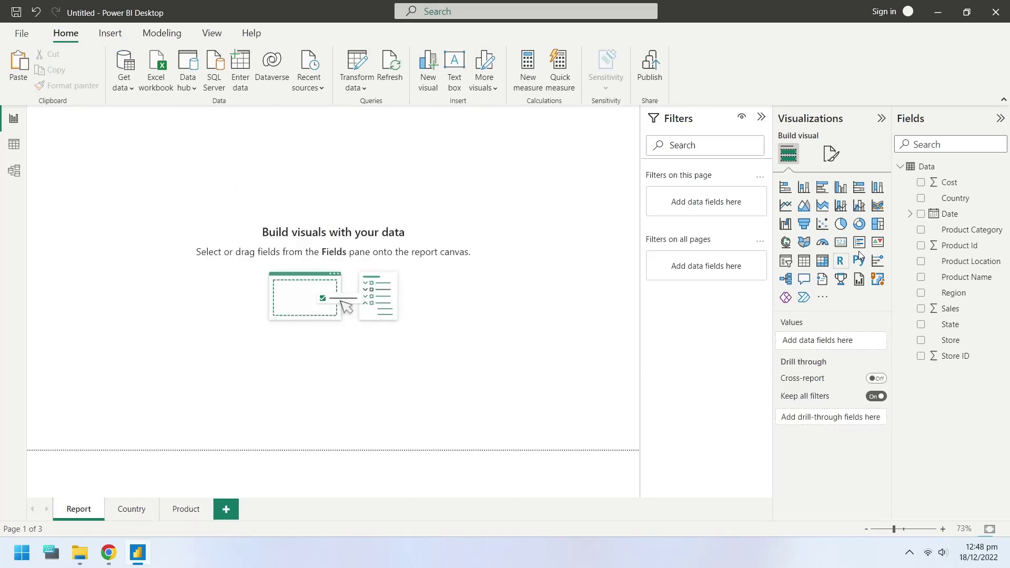
{"action": "left_click", "coordinate": [877, 242]}
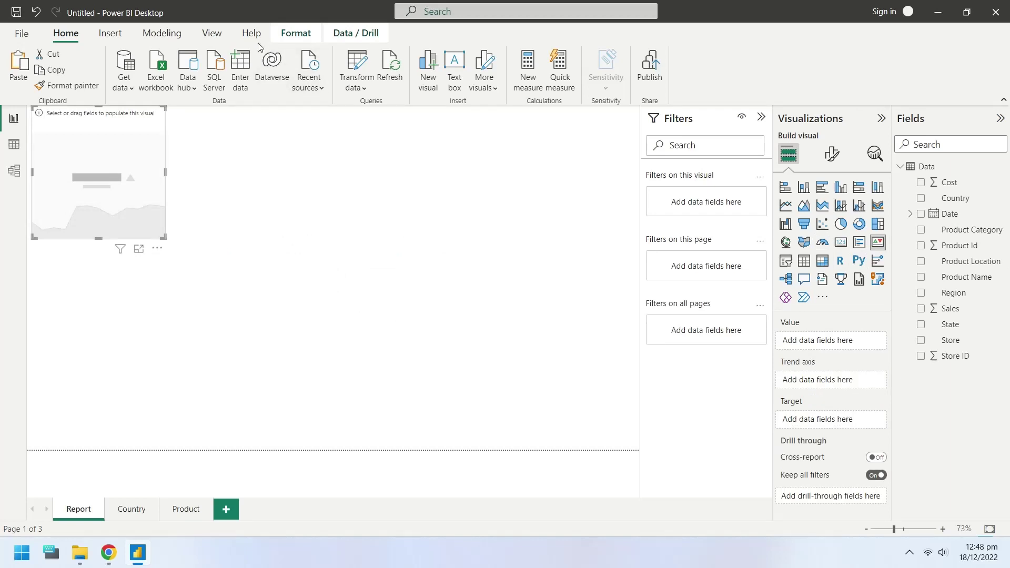
{"action": "left_click", "coordinate": [212, 34]}
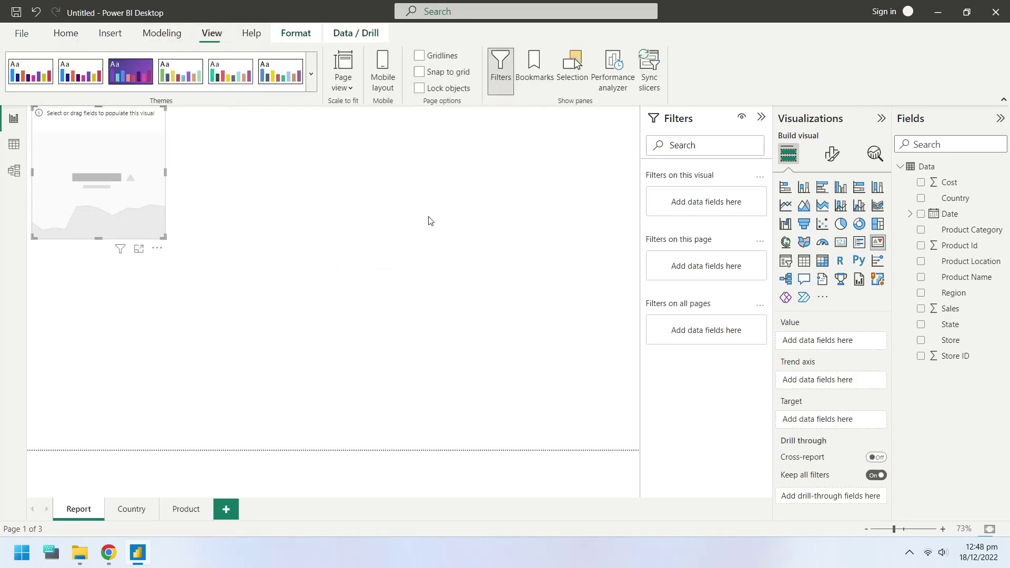
{"action": "left_click", "coordinate": [420, 74]}
Step: Give the KPI a Day trend axis and a Sum of Sales value, then shape it into a wide, thin banner
{"action": "left_click", "coordinate": [910, 214]}
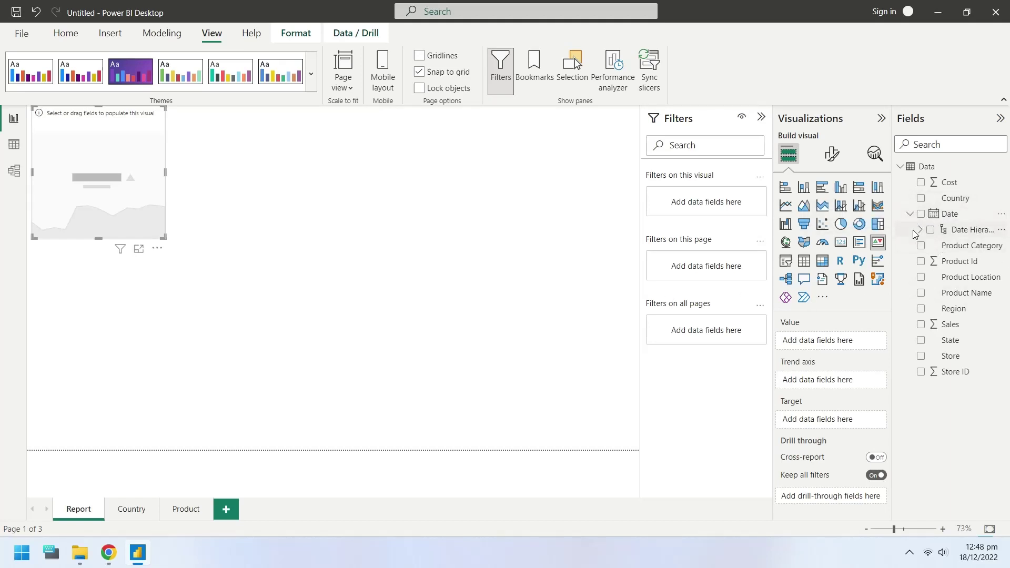
{"action": "left_click", "coordinate": [919, 230]}
{"action": "left_click", "coordinate": [940, 293]}
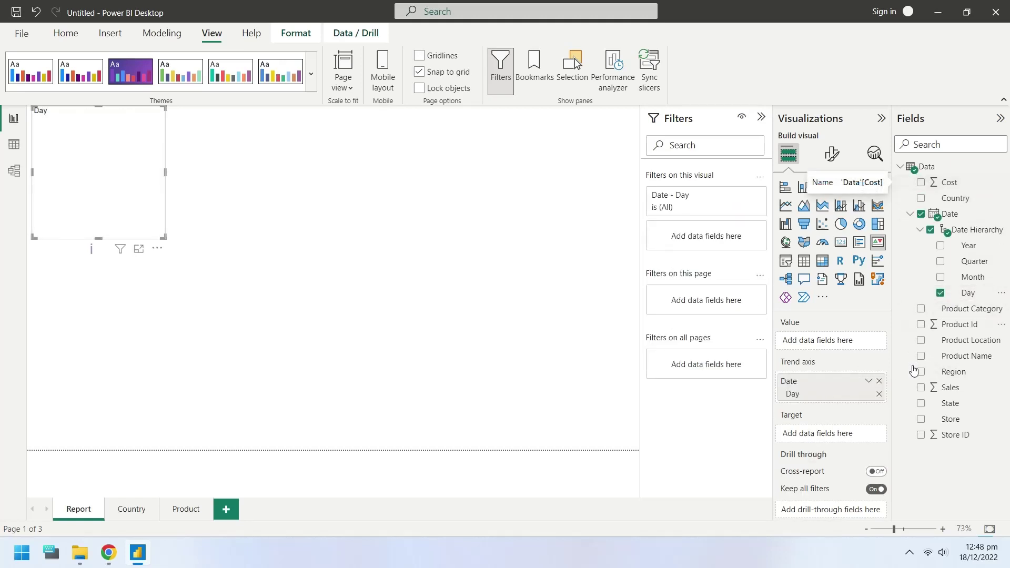
{"action": "left_click", "coordinate": [921, 388]}
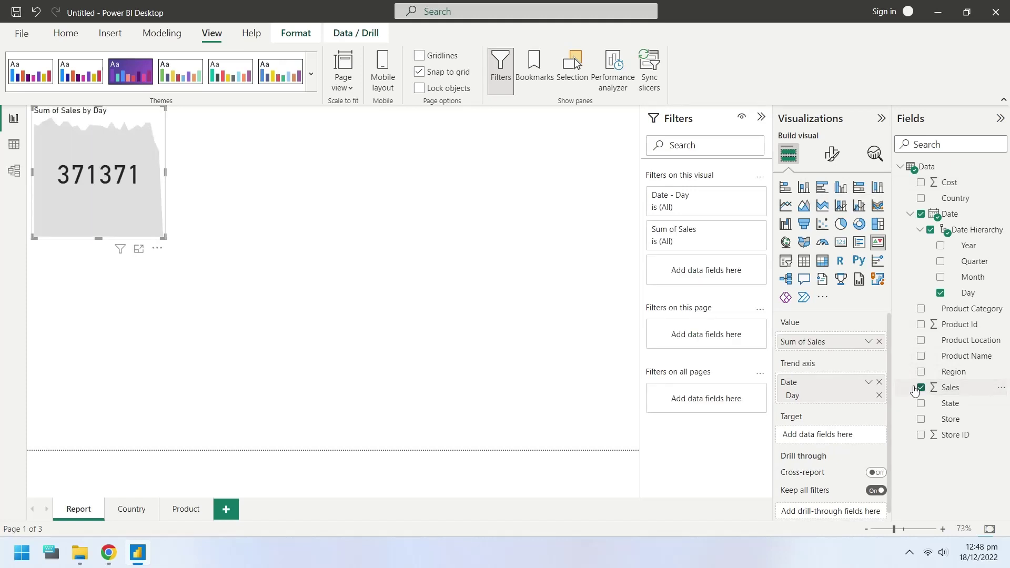
{"action": "left_click_drag", "start_coordinate": [167, 178], "coordinate": [631, 171]}
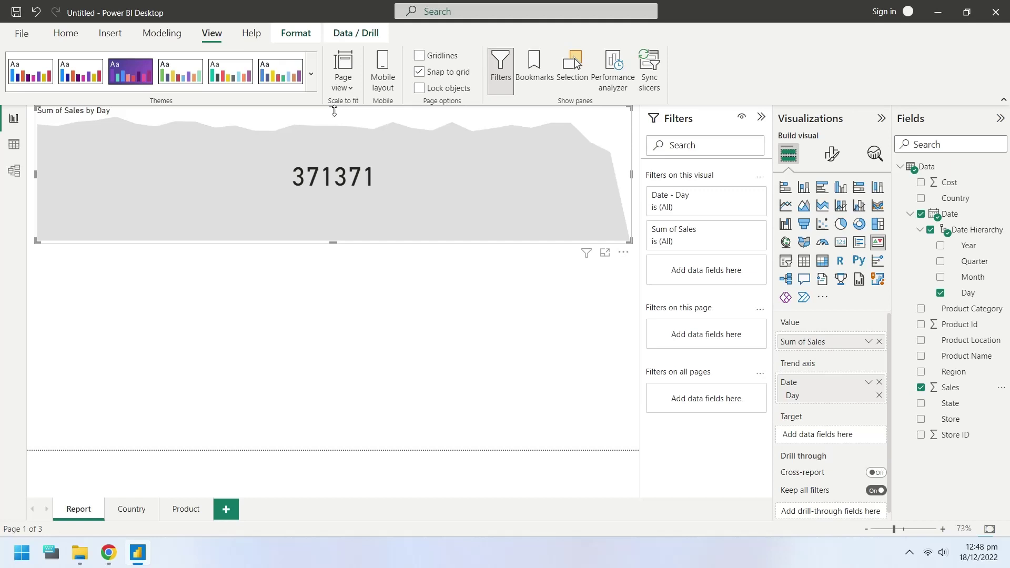
{"action": "left_click_drag", "start_coordinate": [332, 110], "coordinate": [332, 117]}
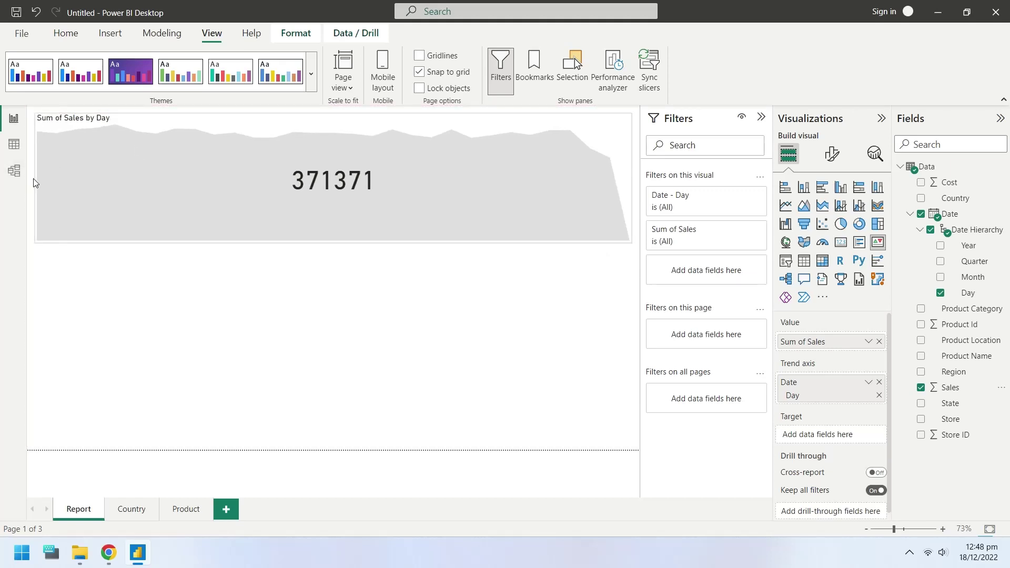
{"action": "left_click_drag", "start_coordinate": [335, 242], "coordinate": [333, 156]}
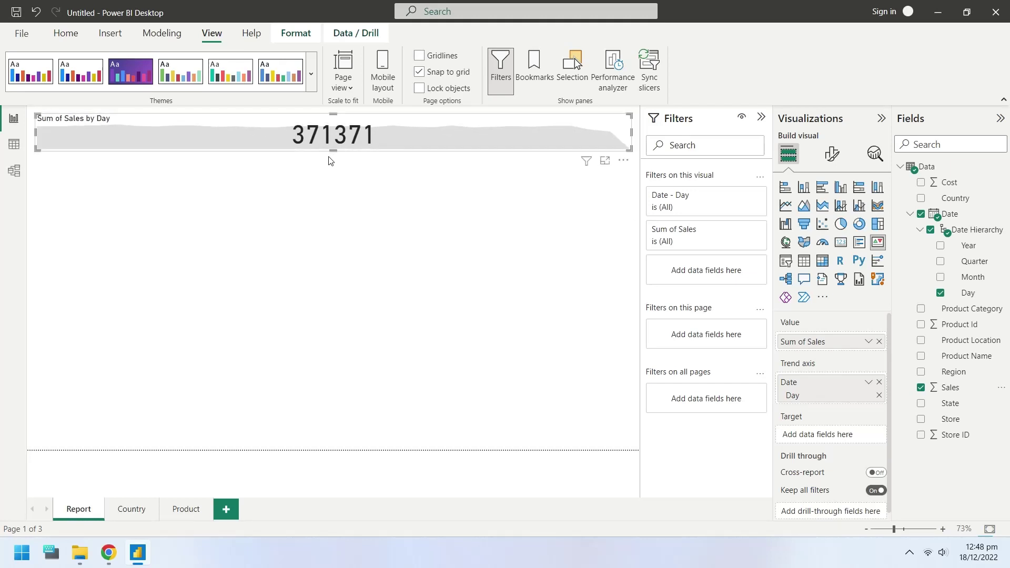
Step: Add a border around the KPI card
{"action": "left_click", "coordinate": [831, 154]}
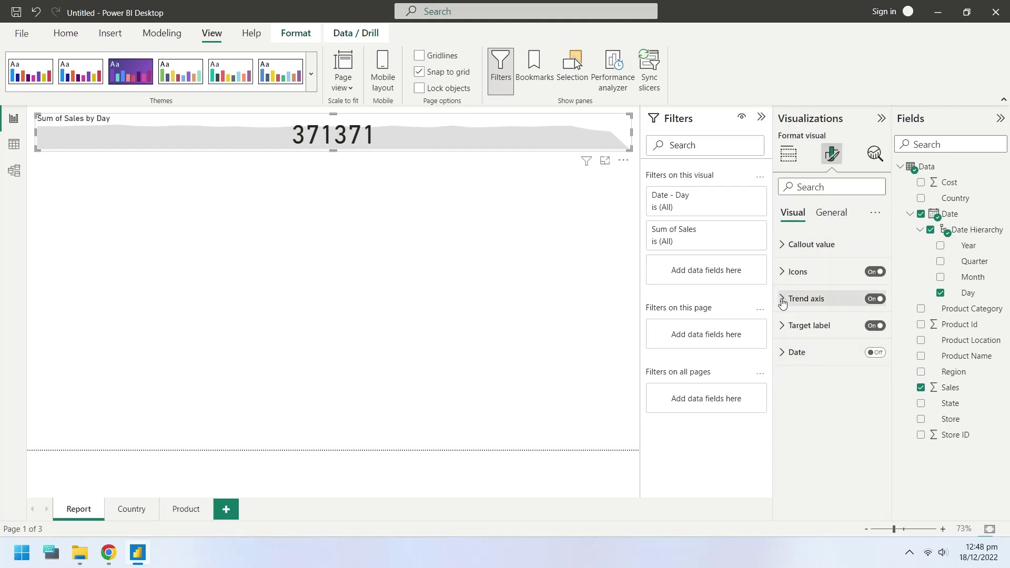
{"action": "left_click", "coordinate": [829, 214]}
{"action": "left_click", "coordinate": [799, 298]}
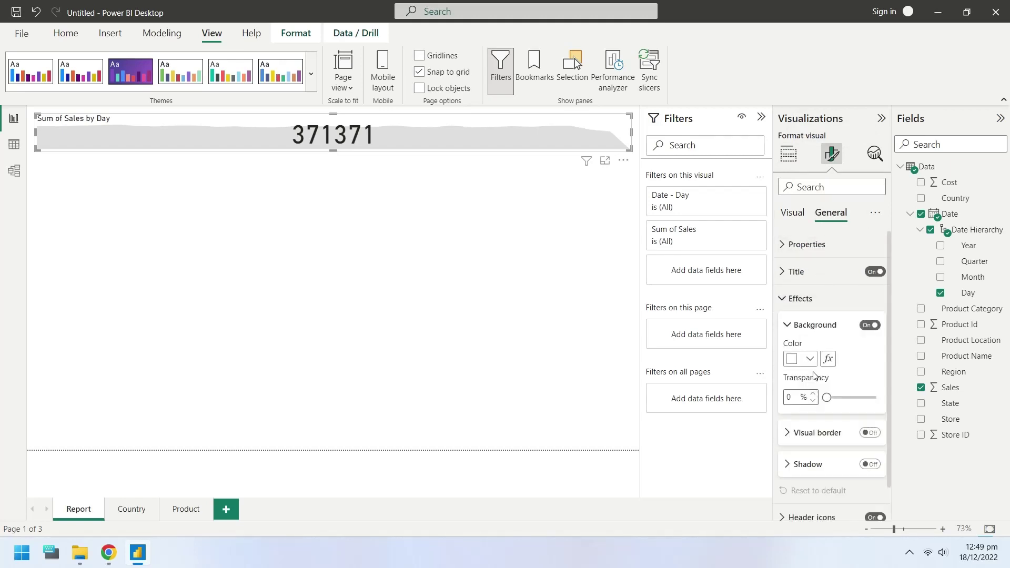
{"action": "left_click", "coordinate": [870, 432]}
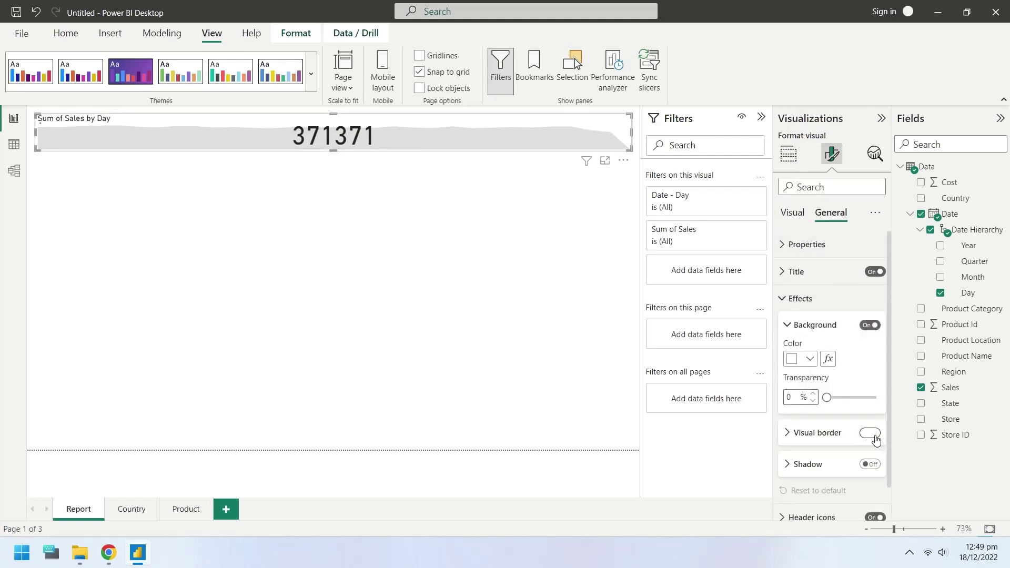
{"action": "left_click", "coordinate": [802, 218]}
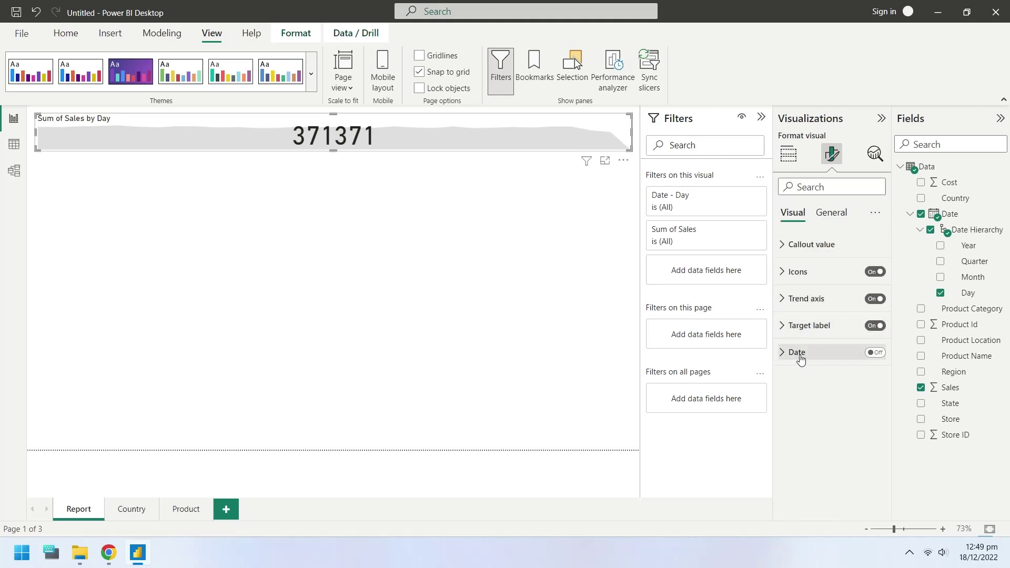
Step: Right-align the KPI card's callout value and its title
{"action": "left_click", "coordinate": [788, 245]}
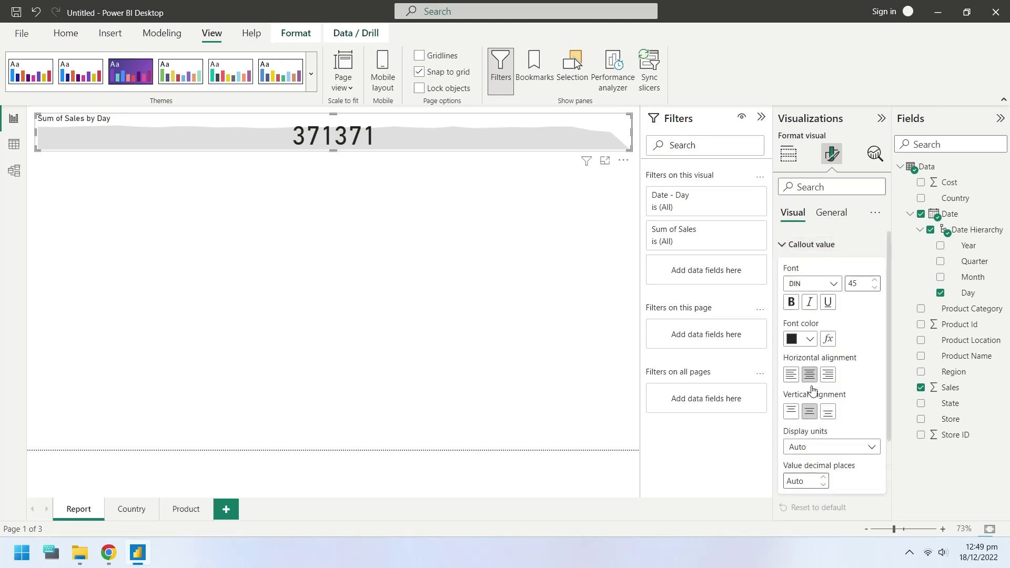
{"action": "left_click", "coordinate": [828, 374]}
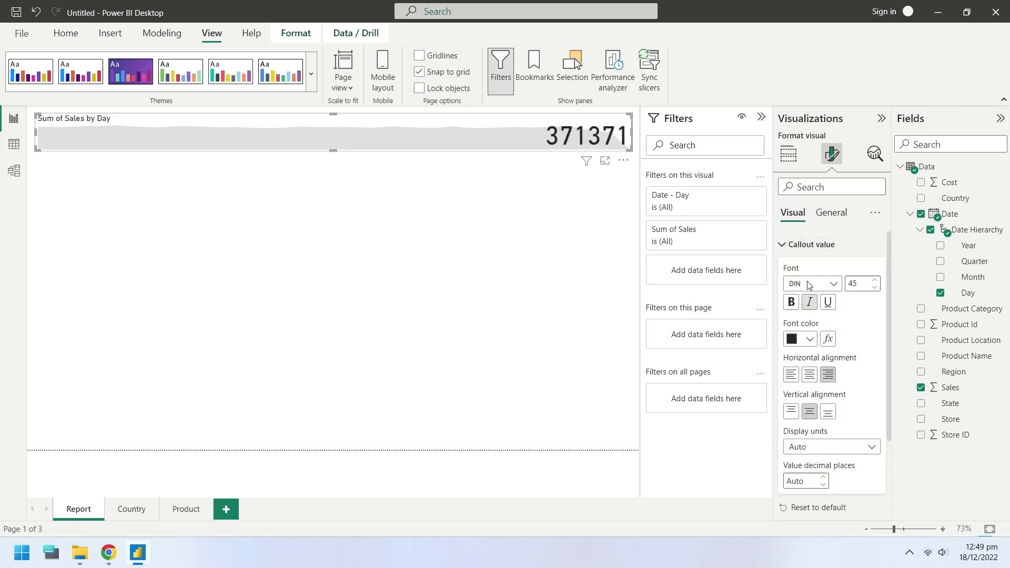
{"action": "left_click", "coordinate": [791, 244]}
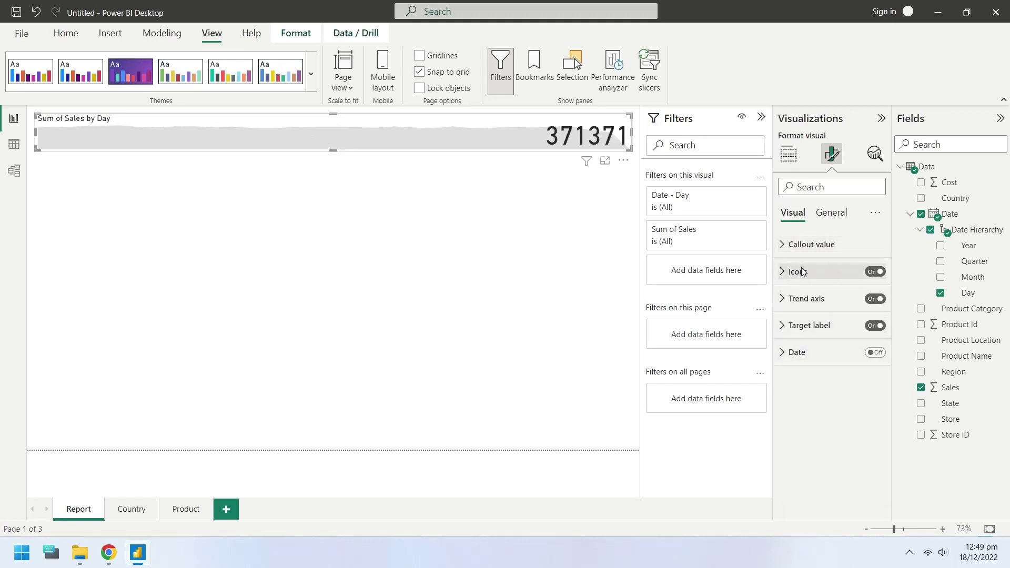
{"action": "left_click", "coordinate": [830, 213]}
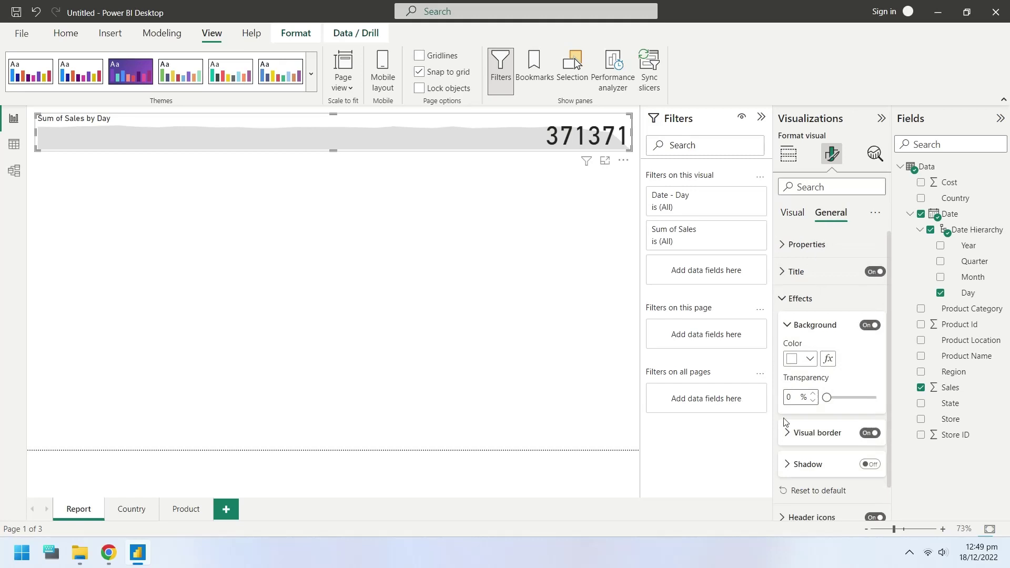
{"action": "left_click", "coordinate": [784, 300]}
{"action": "left_click", "coordinate": [789, 272]}
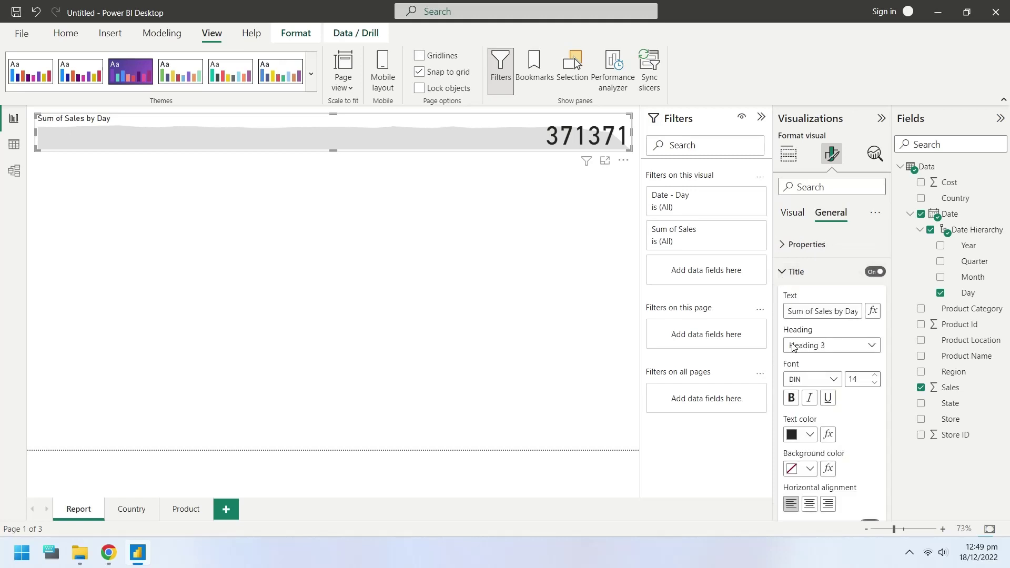
{"action": "left_click", "coordinate": [827, 505]}
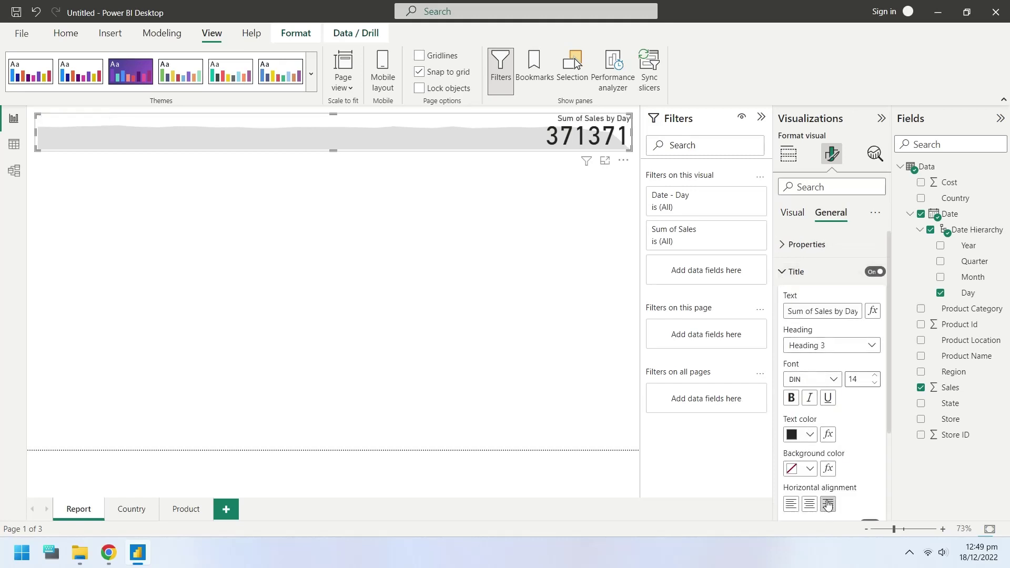
{"action": "left_click", "coordinate": [794, 214]}
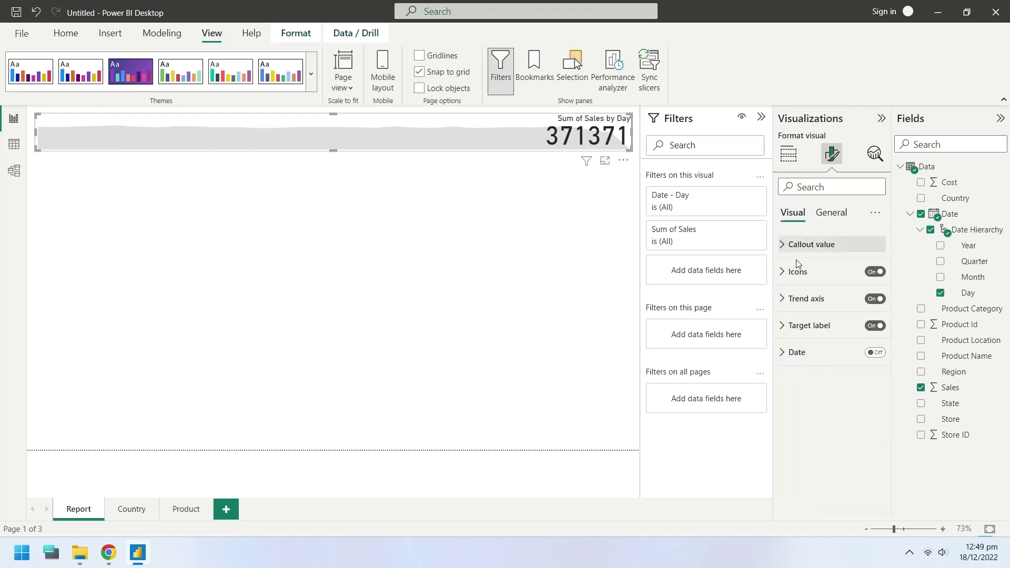
Step: Rename the card's Sum of Sales value to Sales
{"action": "left_click", "coordinate": [789, 155]}
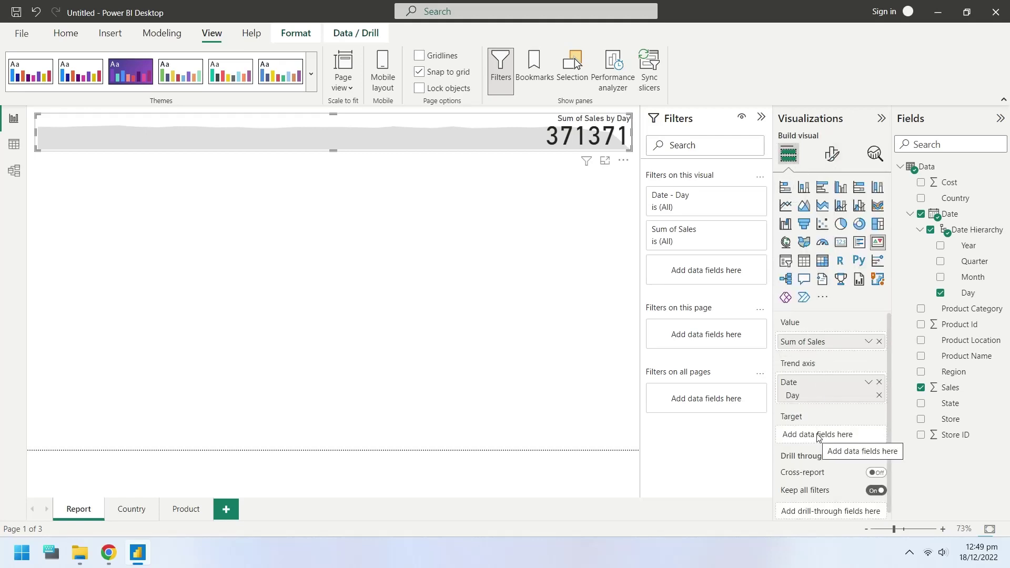
{"action": "double_click", "coordinate": [801, 340]}
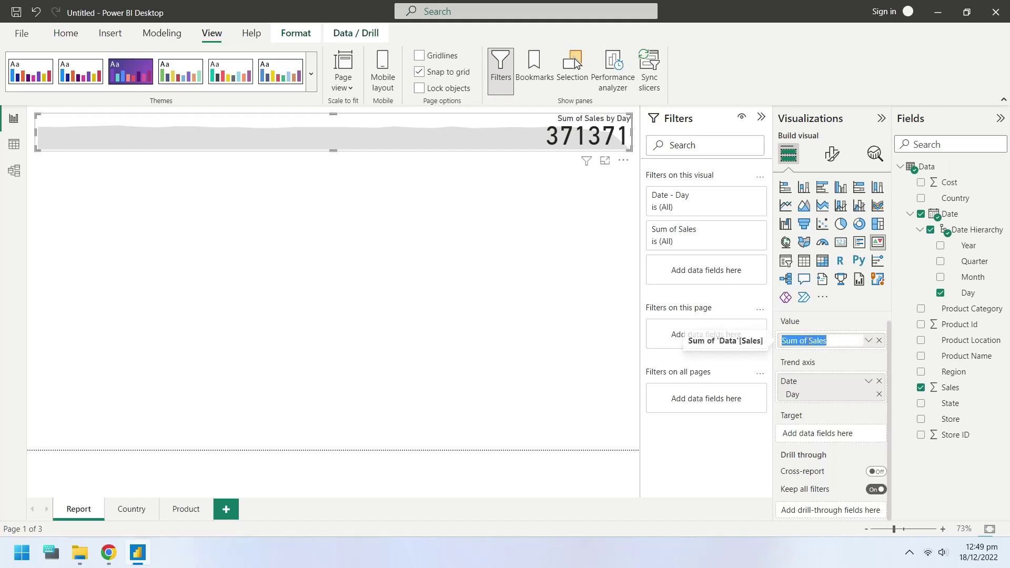
{"action": "left_click", "coordinate": [810, 341]}
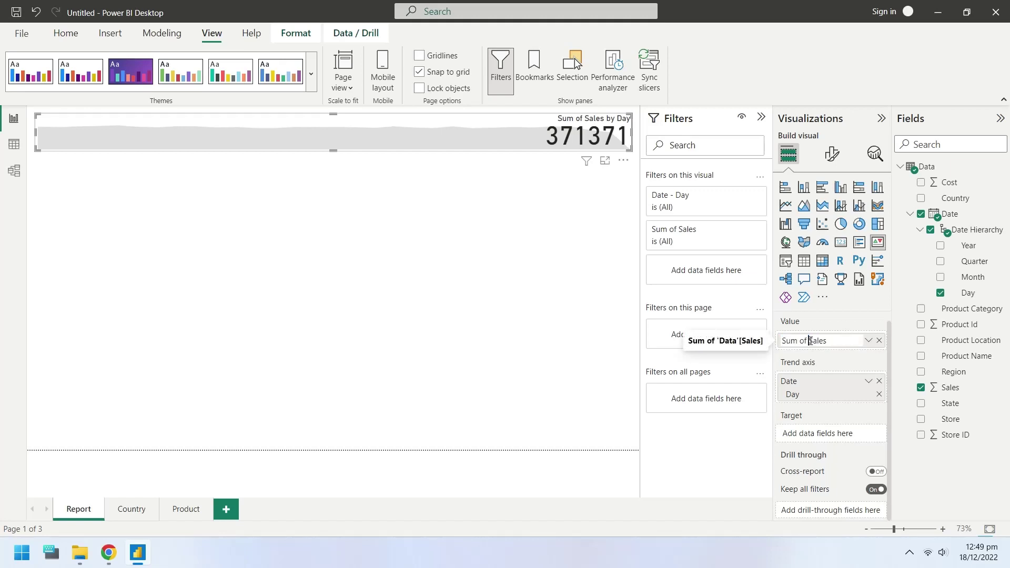
{"action": "left_click_drag", "start_coordinate": [794, 343], "coordinate": [766, 349]}
{"action": "key", "text": "BackSpace"}
{"action": "key", "text": "Return"}
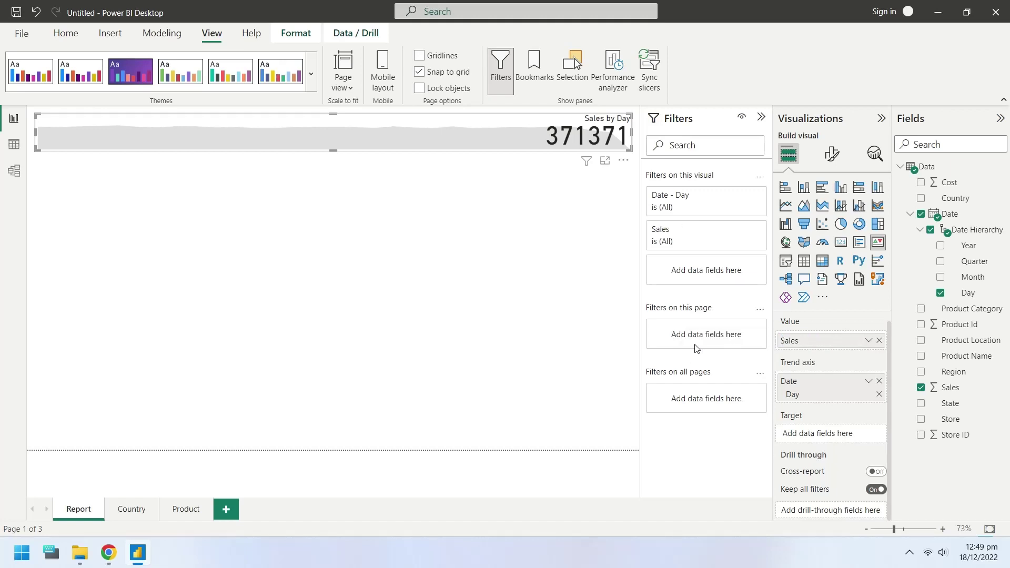
{"action": "left_click", "coordinate": [396, 329]}
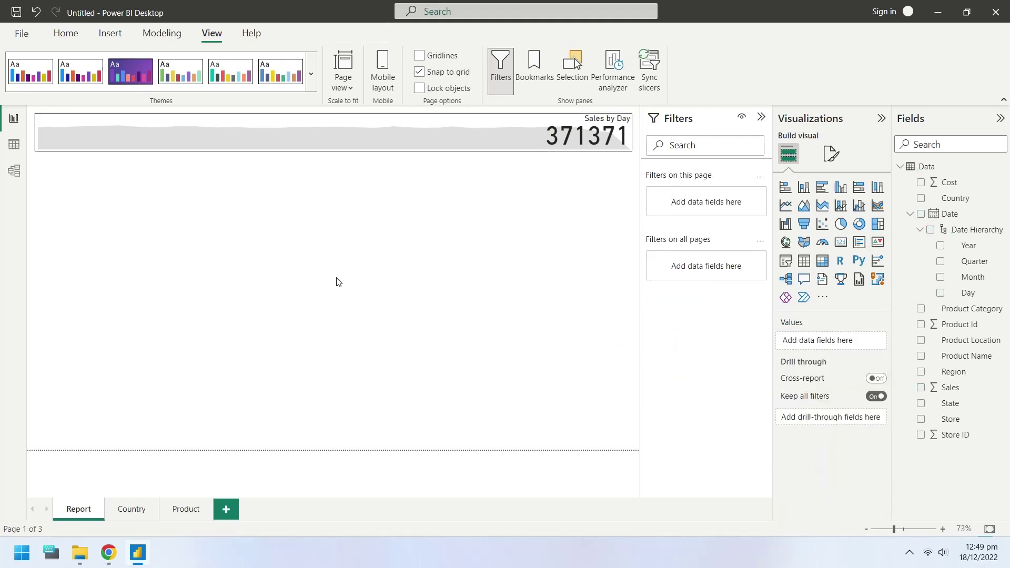
Step: Insert a text box reading 'Sales Report with Tooltips' at font size 40
{"action": "left_click", "coordinate": [111, 33]}
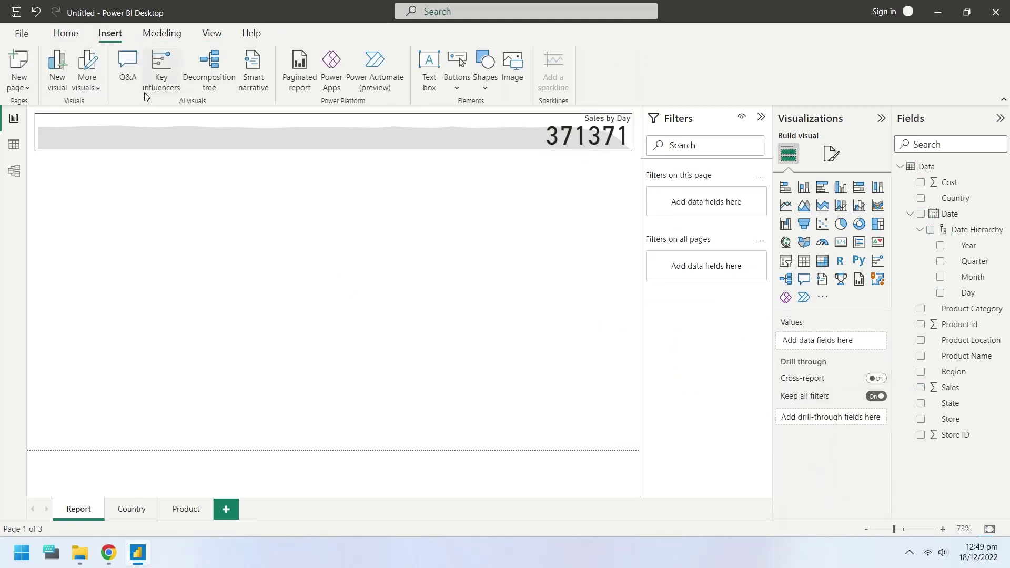
{"action": "left_click", "coordinate": [429, 71]}
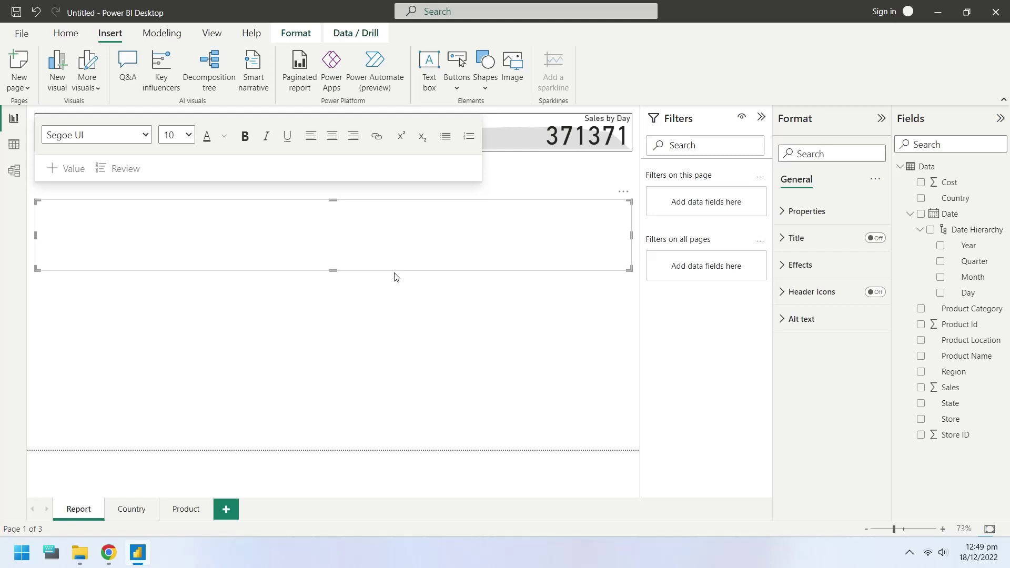
{"action": "type", "text": "s Report with Tooltips"}
{"action": "key", "text": "ctrl+a"}
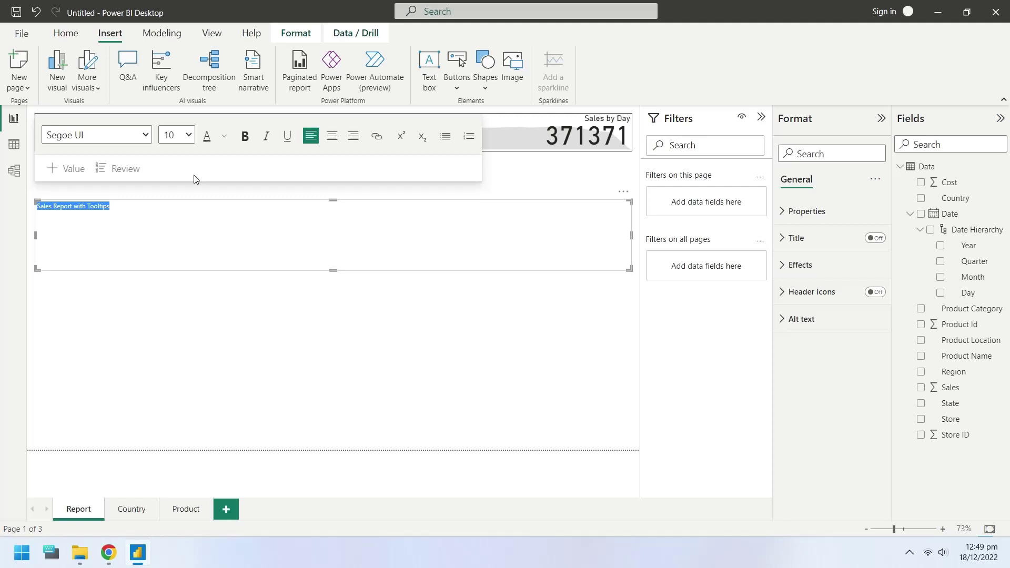
{"action": "left_click", "coordinate": [188, 135]}
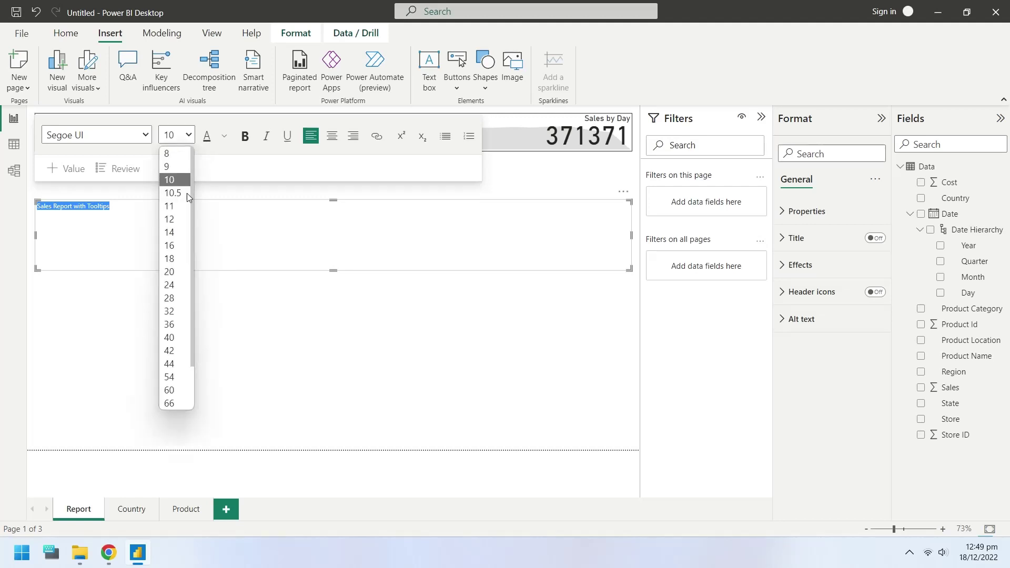
{"action": "left_click", "coordinate": [179, 344]}
{"action": "left_click", "coordinate": [337, 277]}
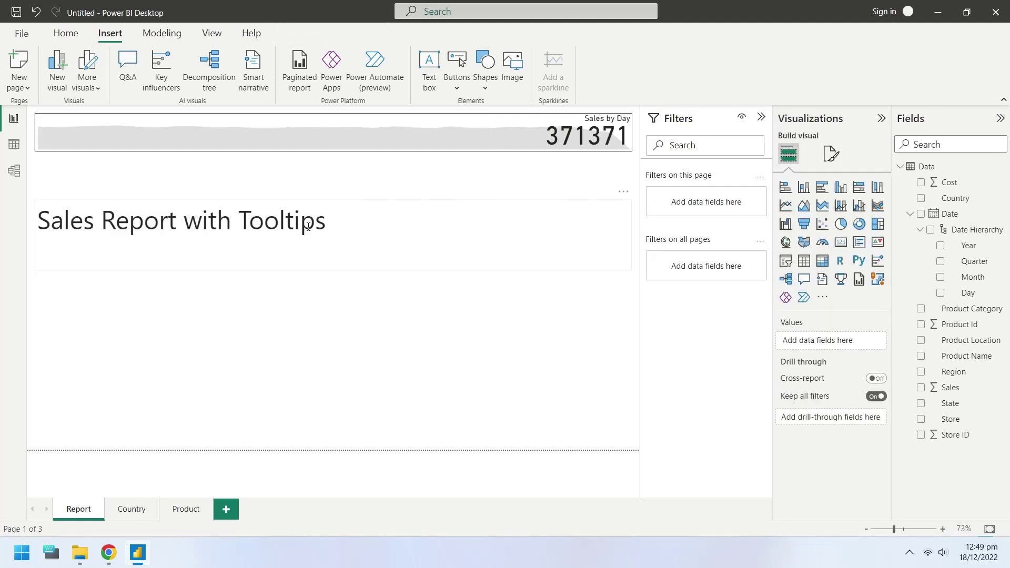
Step: Reduce the title to font size 36 and resize the text box to fit the top banner
{"action": "left_click", "coordinate": [331, 266]}
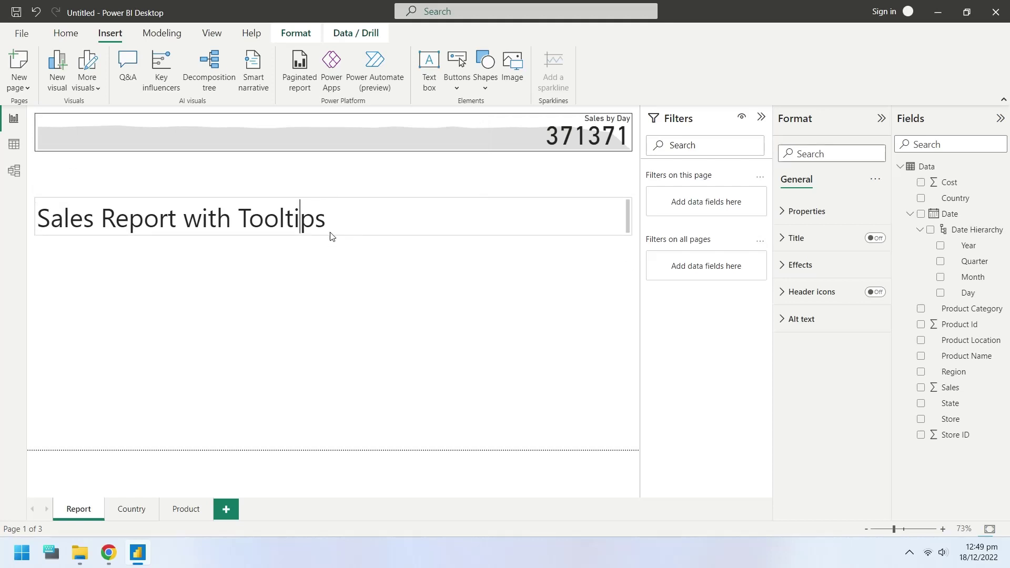
{"action": "left_click_drag", "start_coordinate": [333, 236], "coordinate": [60, 204]}
{"action": "left_click", "coordinate": [125, 211]}
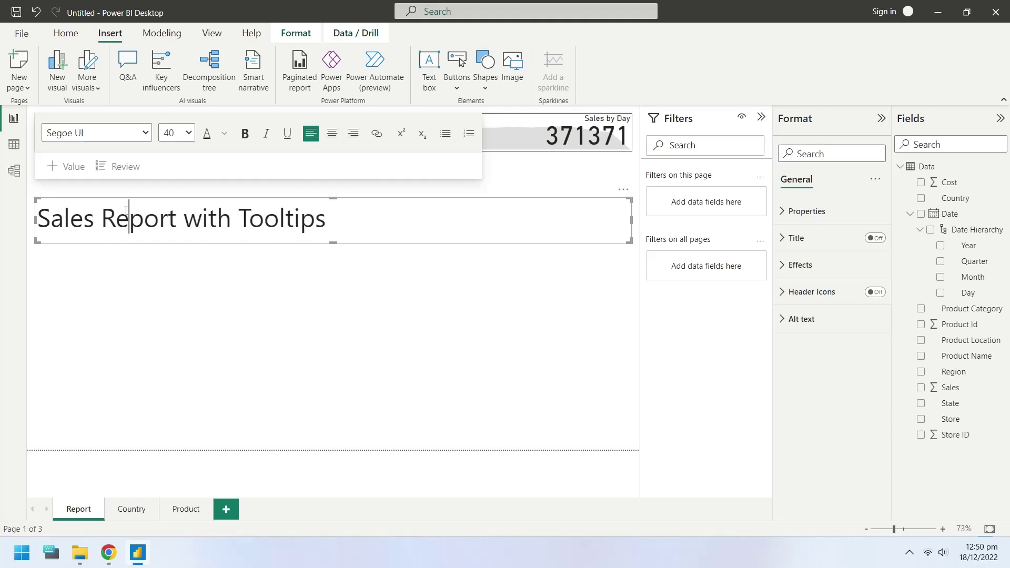
{"action": "key", "text": "ctrl+a"}
{"action": "left_click", "coordinate": [188, 132]}
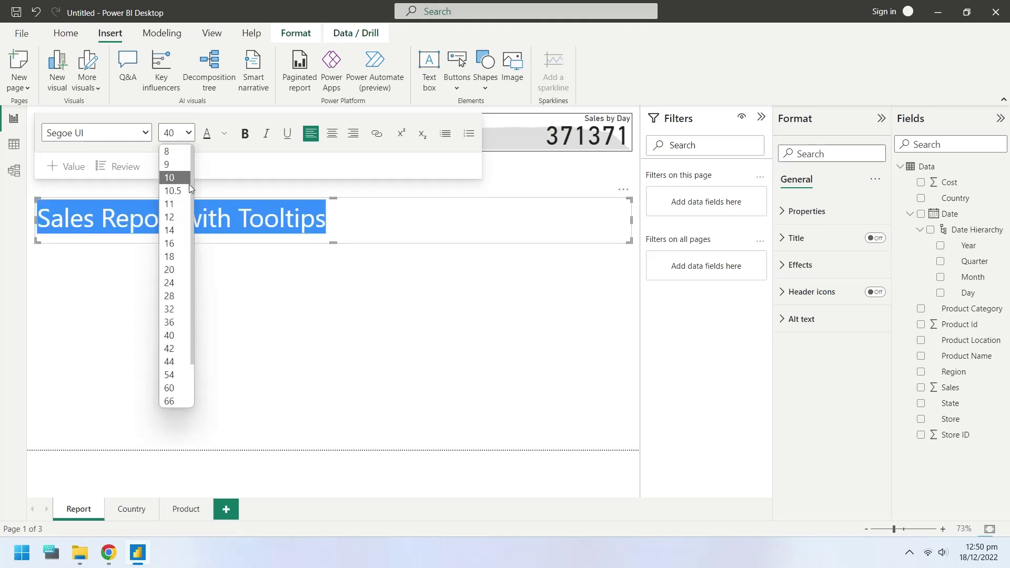
{"action": "left_click", "coordinate": [176, 321]}
{"action": "left_click_drag", "start_coordinate": [337, 245], "coordinate": [352, 155]}
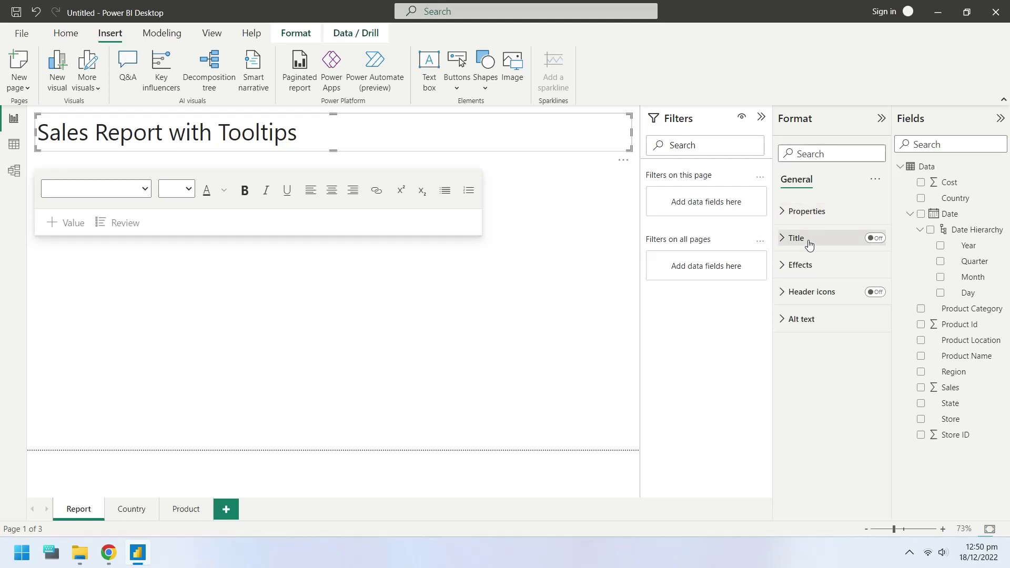
Step: Set the title text box's background transparency to 100%
{"action": "left_click", "coordinate": [782, 264]}
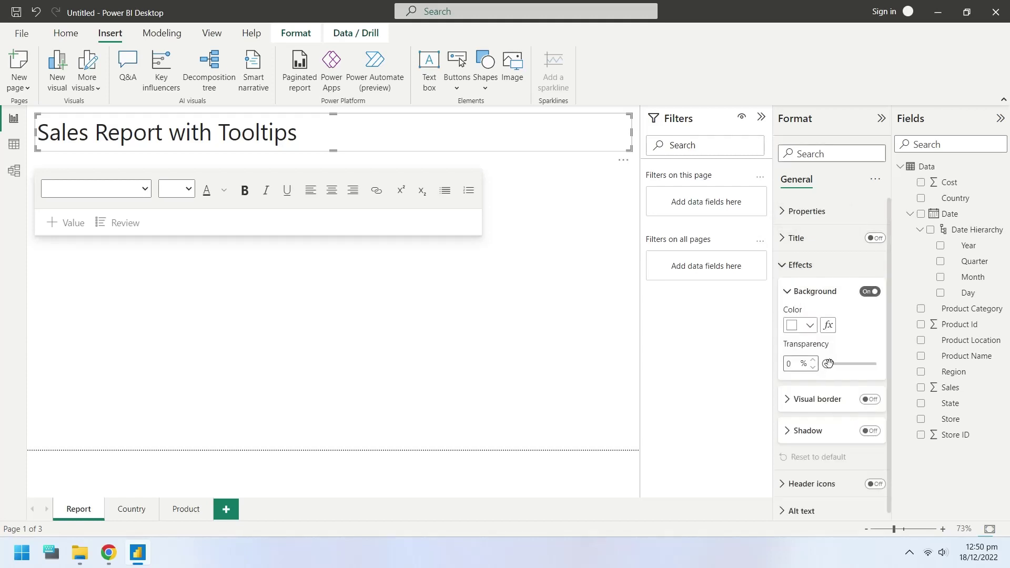
{"action": "left_click_drag", "start_coordinate": [828, 363], "coordinate": [884, 362]}
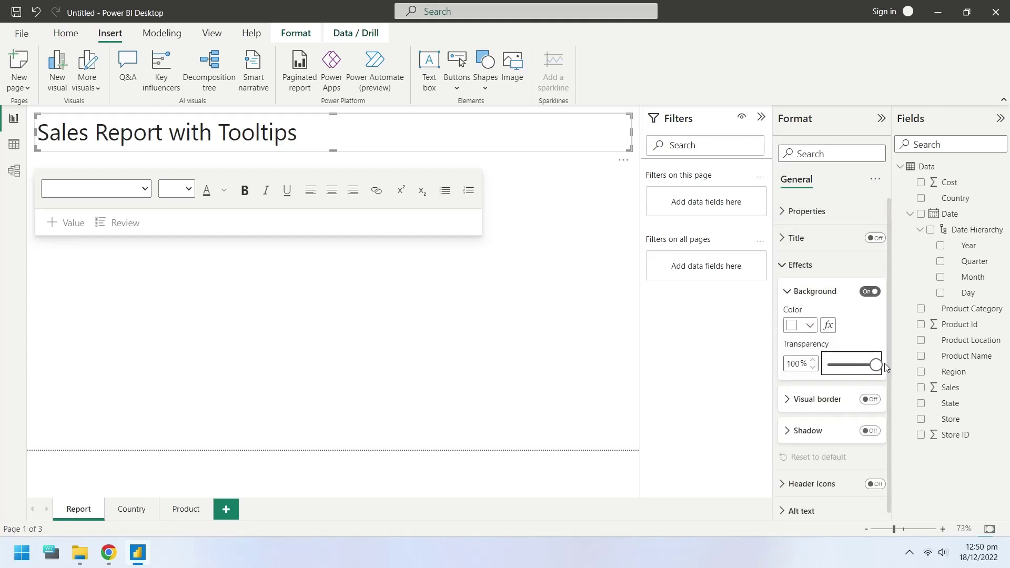
{"action": "left_click", "coordinate": [440, 351]}
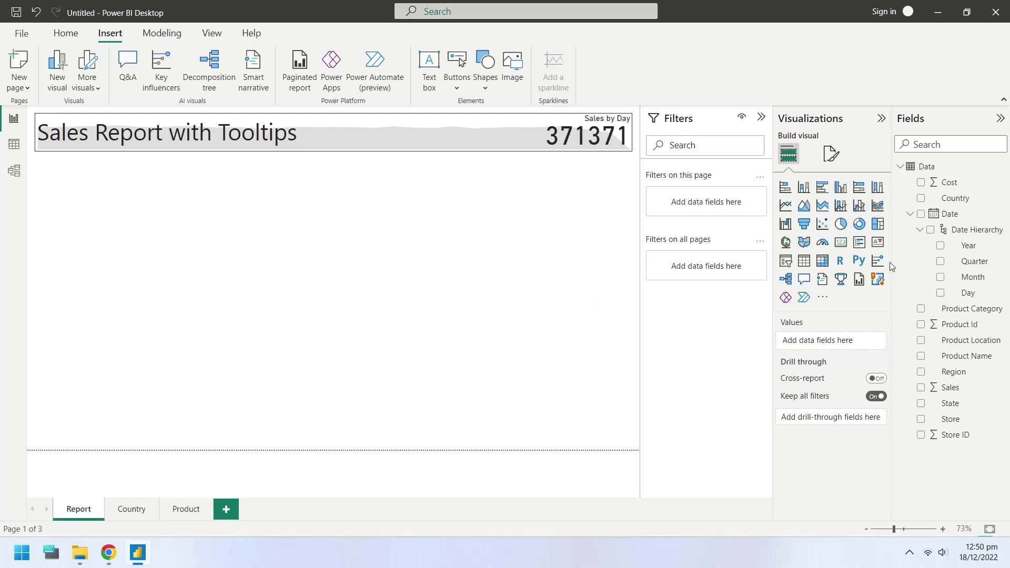
Step: Add a Year slicer and set its Options style to Vertical list
{"action": "left_click", "coordinate": [940, 246]}
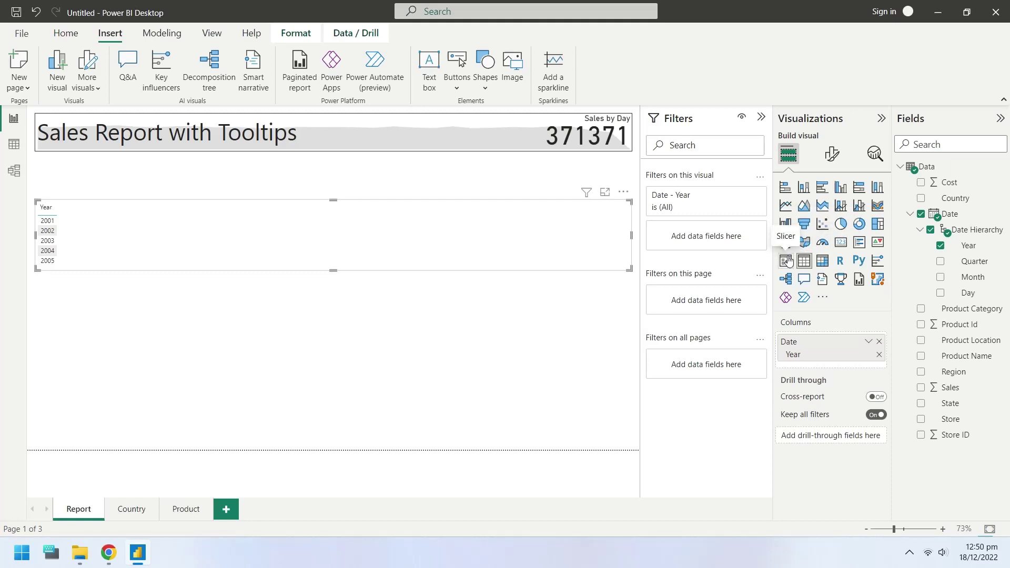
{"action": "left_click", "coordinate": [786, 261]}
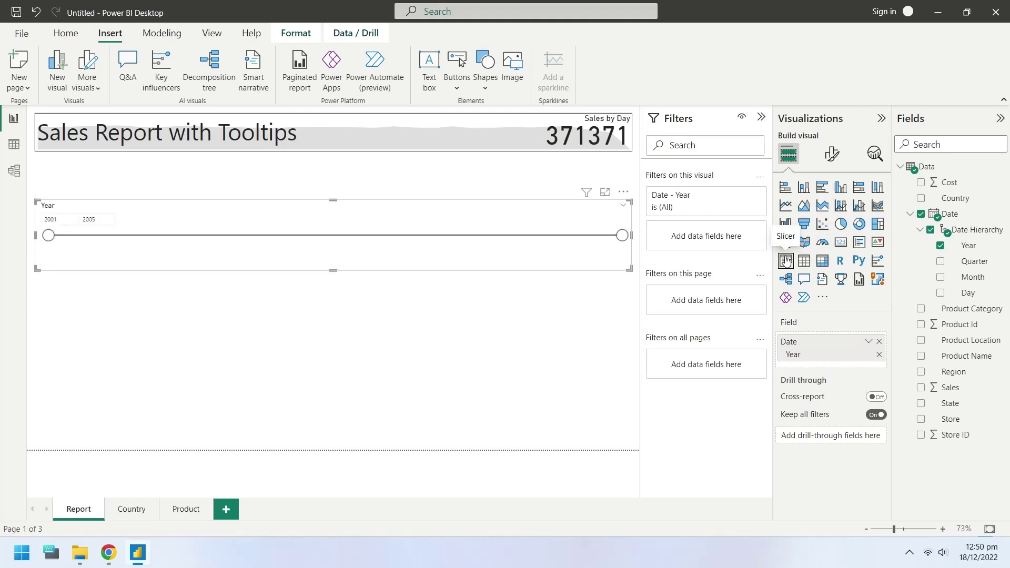
{"action": "left_click", "coordinate": [832, 154]}
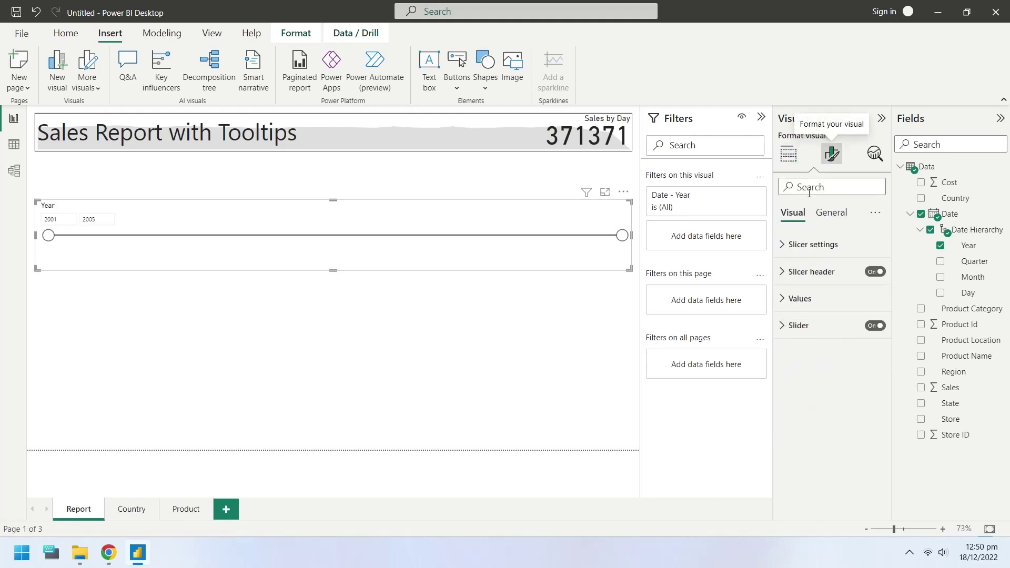
{"action": "left_click", "coordinate": [782, 247]}
{"action": "left_click", "coordinate": [844, 306]}
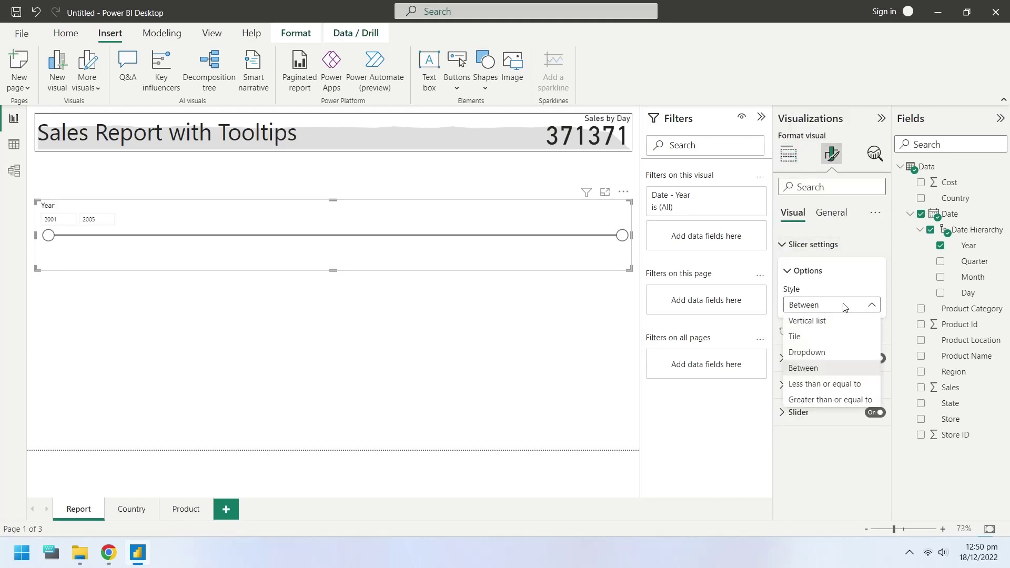
{"action": "left_click", "coordinate": [829, 326]}
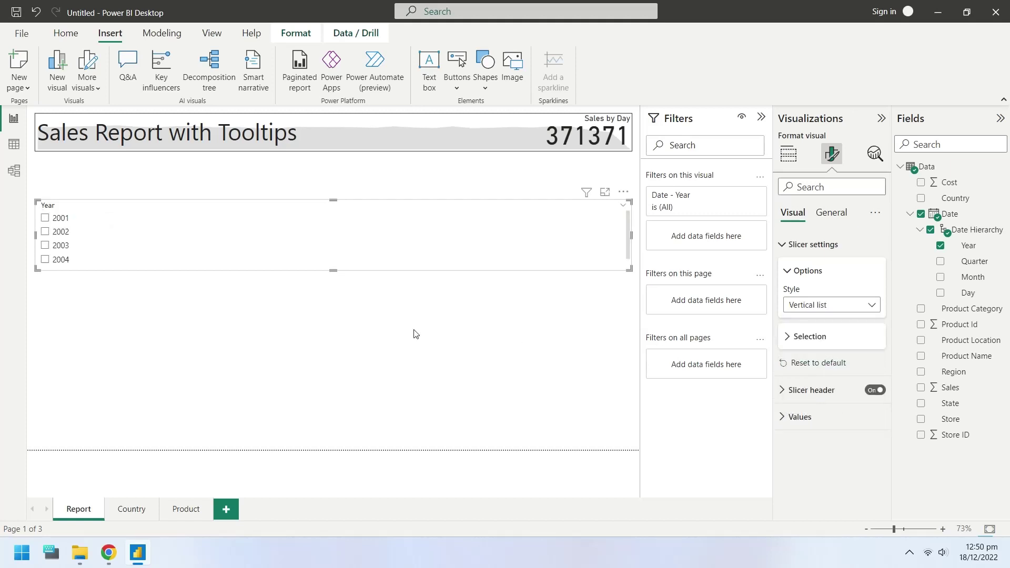
Step: Shrink the Year slicer to a narrow list and turn on its visual border
{"action": "left_click_drag", "start_coordinate": [35, 234], "coordinate": [601, 253]}
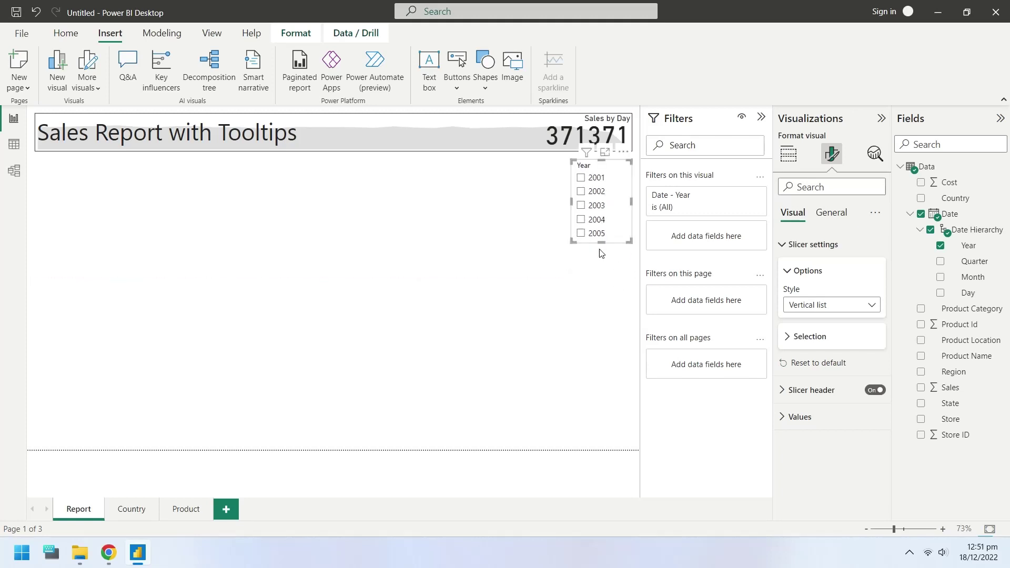
{"action": "left_click", "coordinate": [834, 212]}
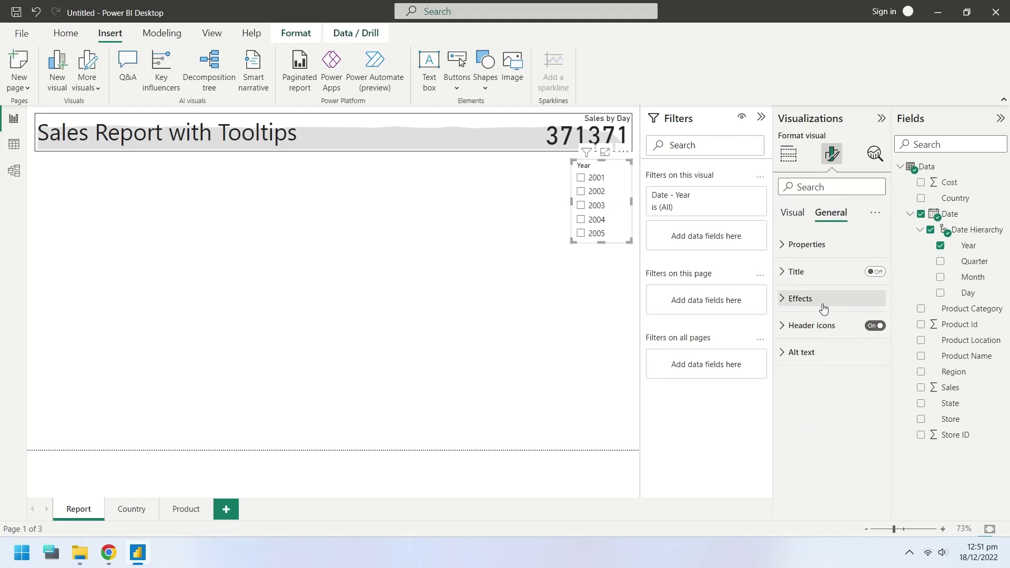
{"action": "left_click", "coordinate": [778, 297]}
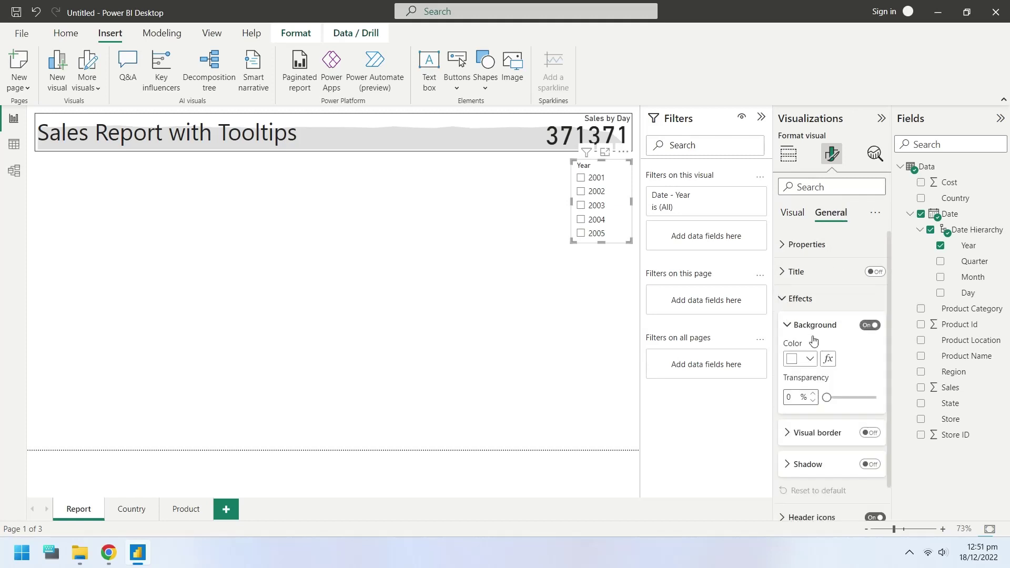
{"action": "left_click", "coordinate": [870, 433]}
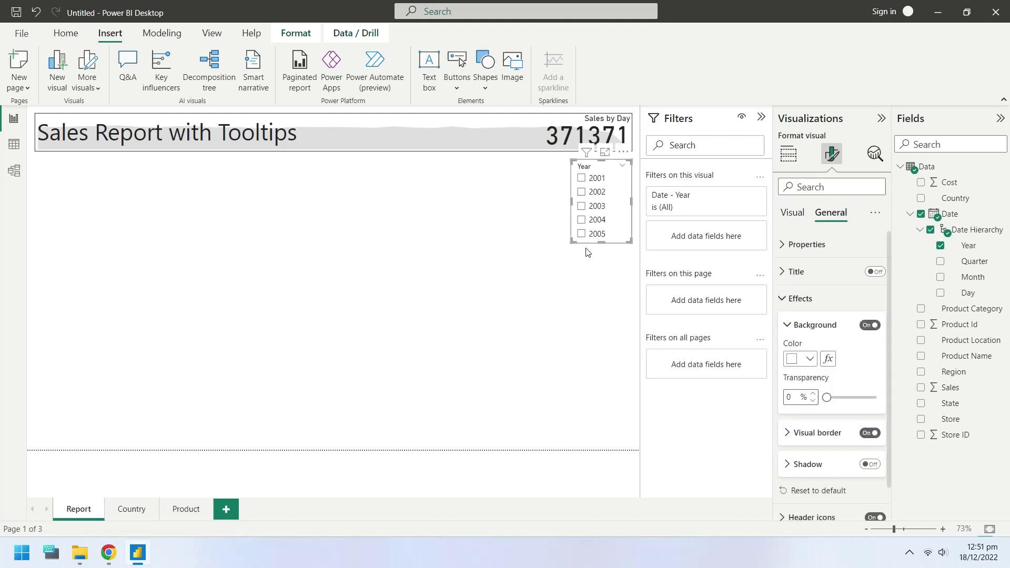
{"action": "left_click", "coordinate": [435, 320]}
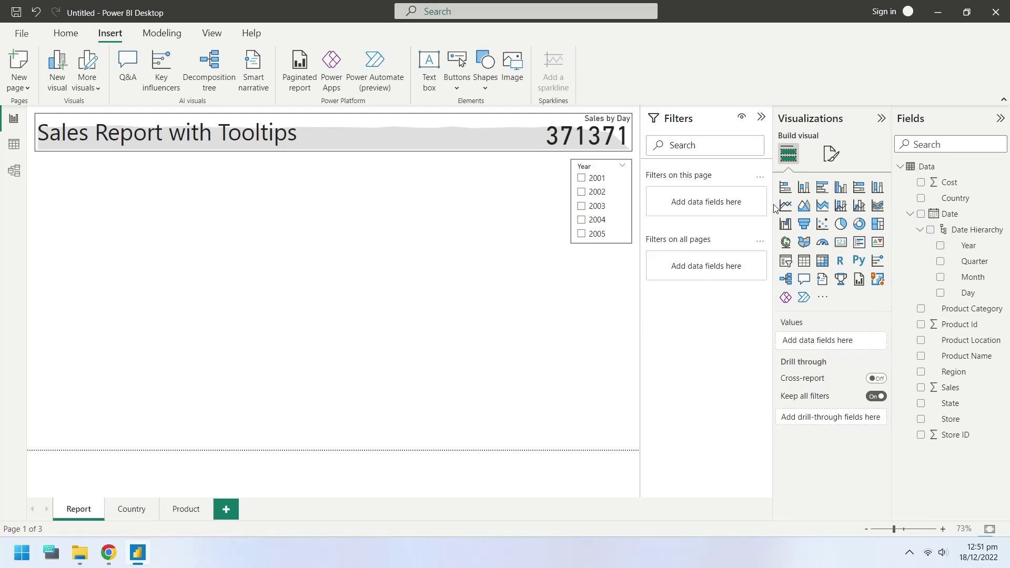
Step: Build a stacked area chart of Sales and Cost over Date Hierarchy, then tick 2004 in the Year slicer
{"action": "left_click", "coordinate": [822, 206]}
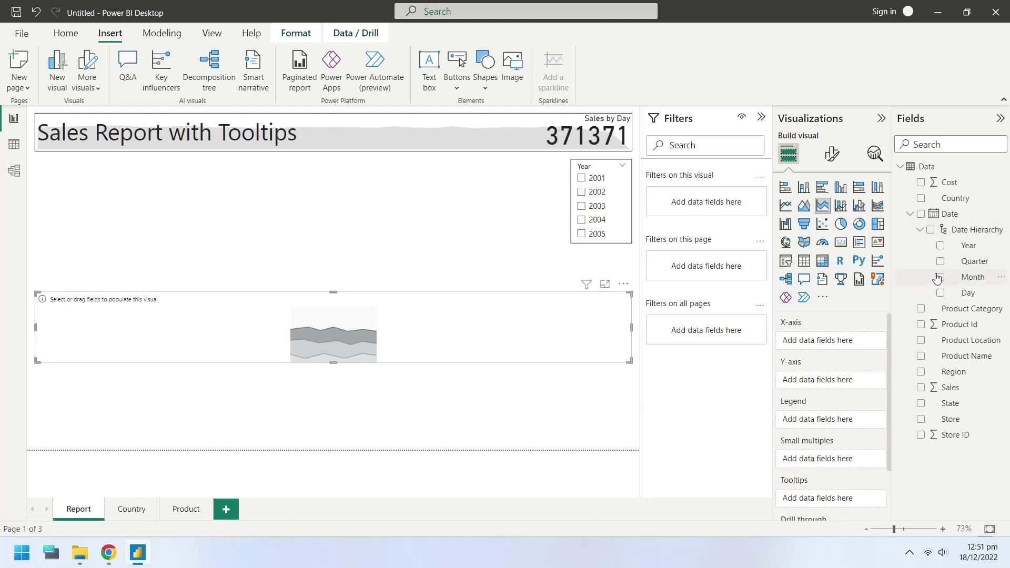
{"action": "left_click", "coordinate": [930, 231]}
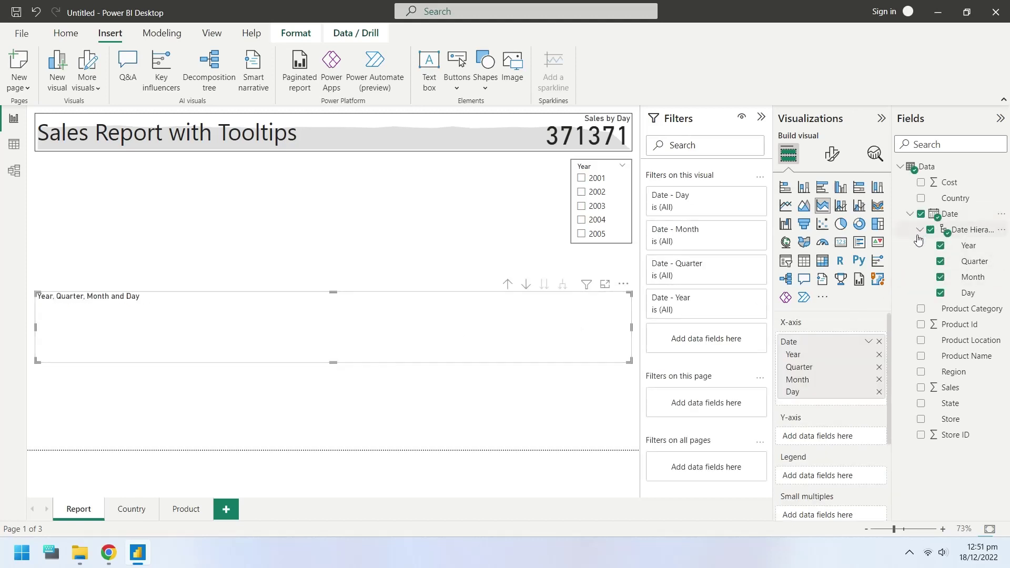
{"action": "left_click", "coordinate": [921, 388]}
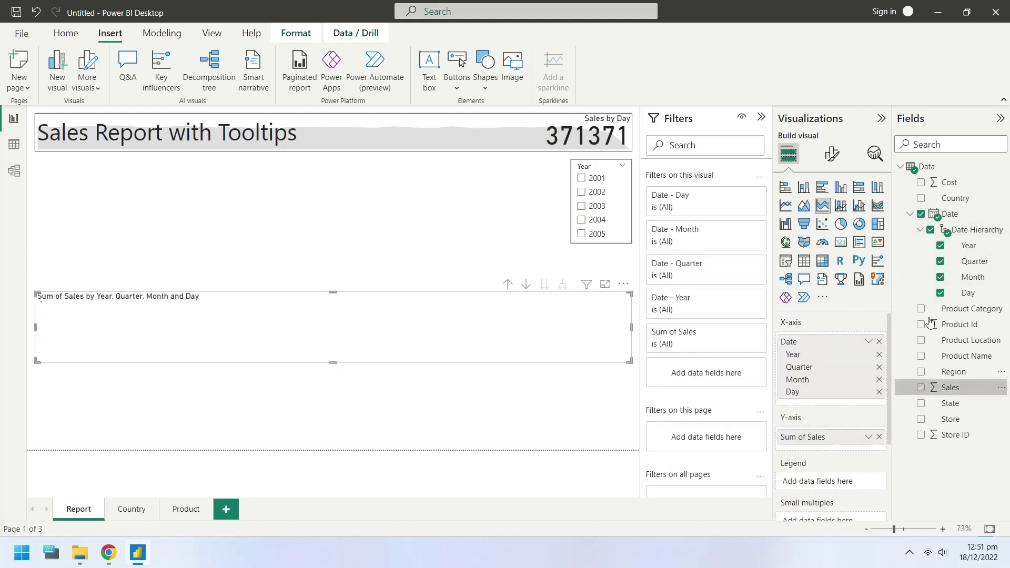
{"action": "left_click", "coordinate": [920, 182]}
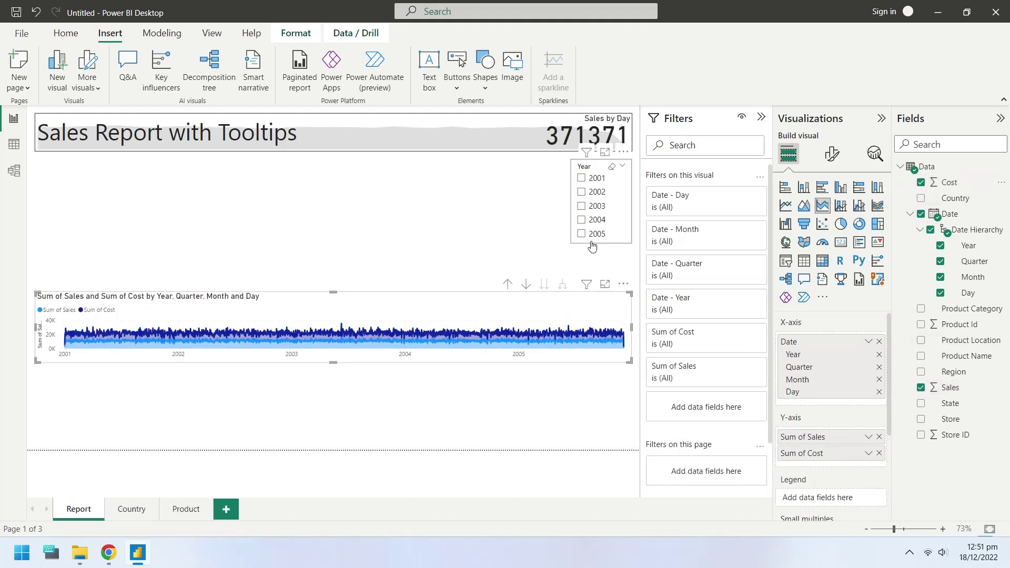
{"action": "left_click", "coordinate": [581, 220]}
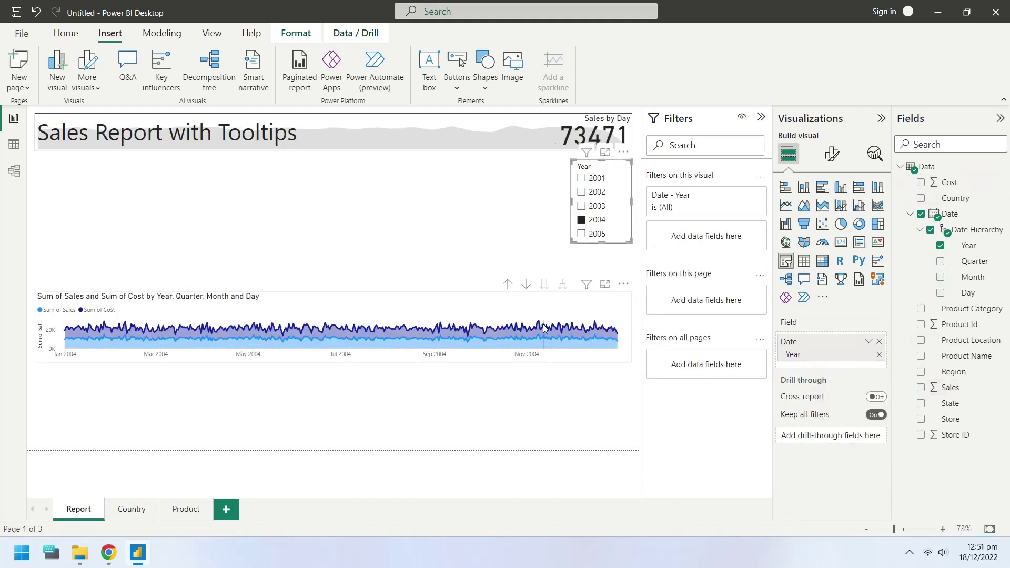
{"action": "left_click", "coordinate": [630, 337]}
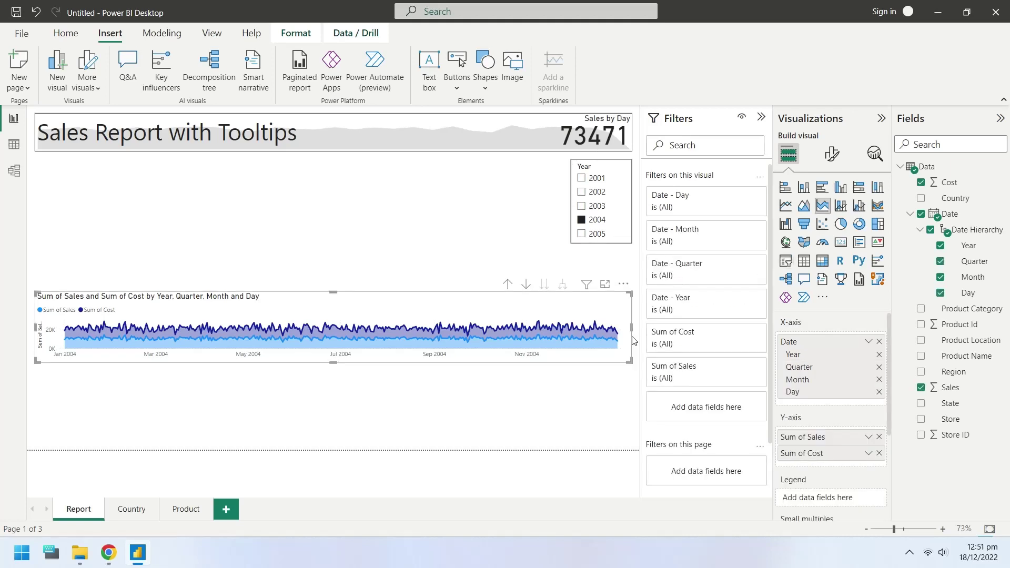
Step: Drop Day from the axis, resize the chart beside the slicer, and switch it to Area chart
{"action": "left_click", "coordinate": [940, 294]}
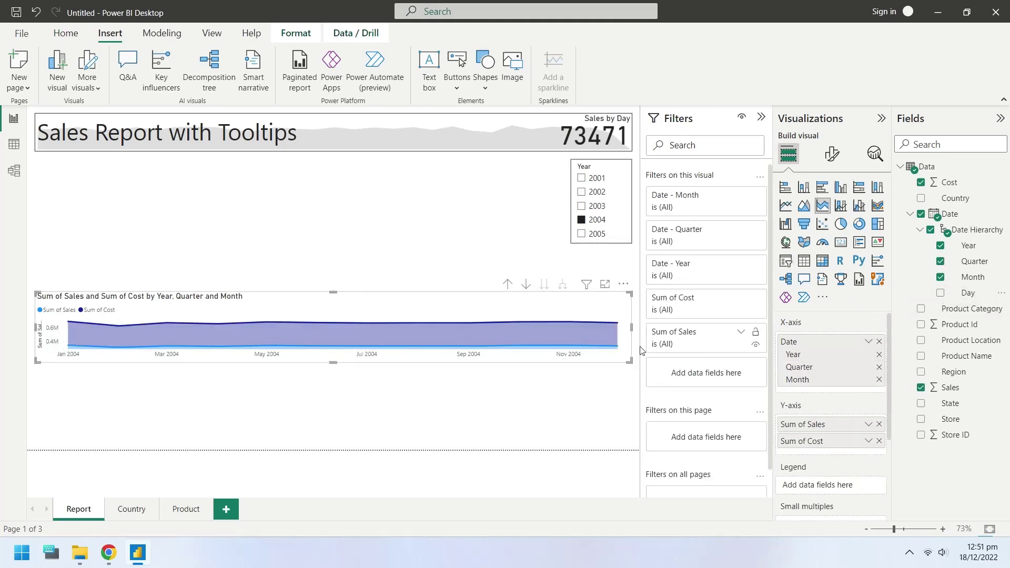
{"action": "left_click_drag", "start_coordinate": [632, 328], "coordinate": [523, 173]}
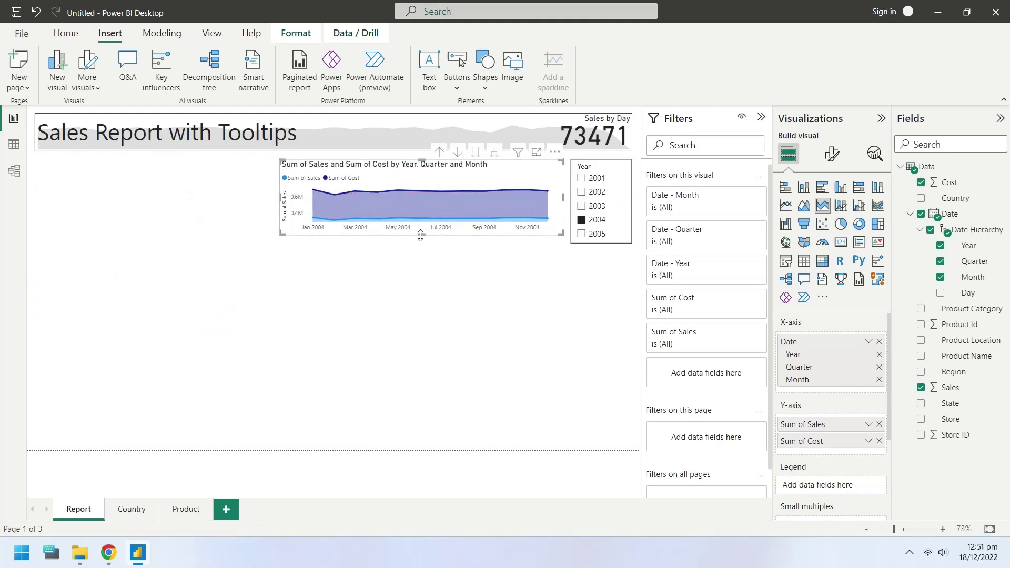
{"action": "left_click_drag", "start_coordinate": [421, 235], "coordinate": [421, 243]}
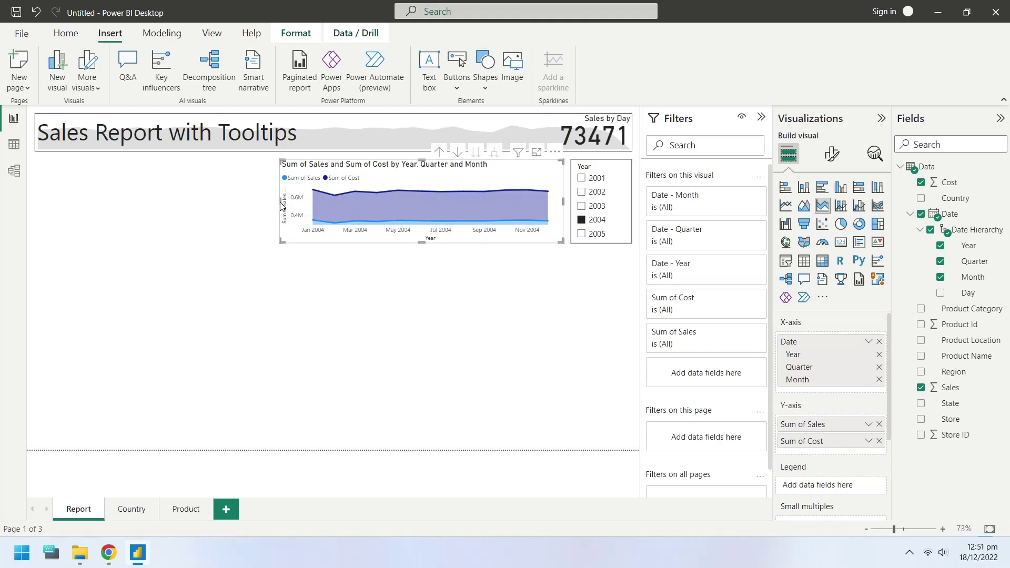
{"action": "left_click_drag", "start_coordinate": [281, 204], "coordinate": [342, 205]}
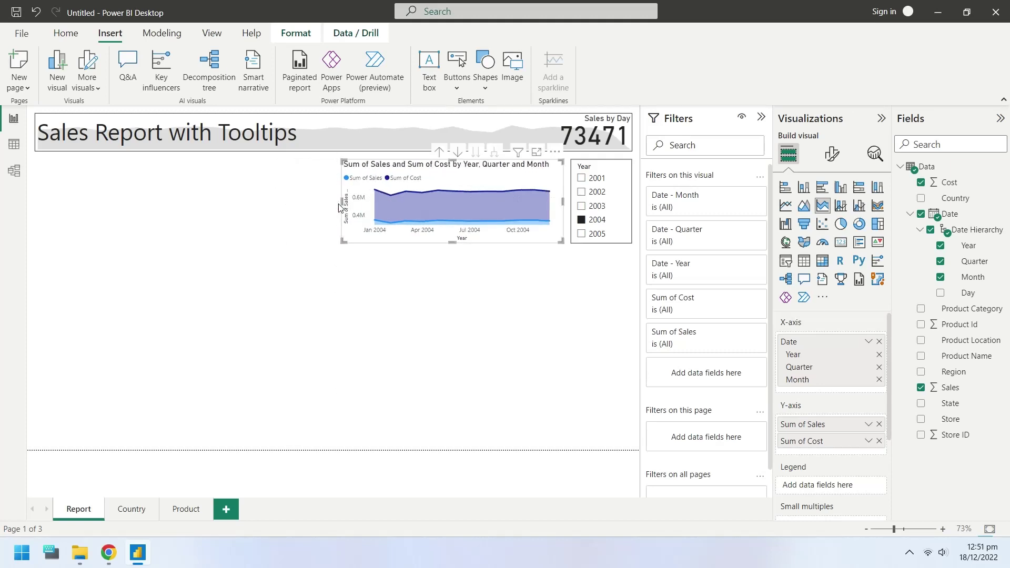
{"action": "left_click", "coordinate": [803, 205]}
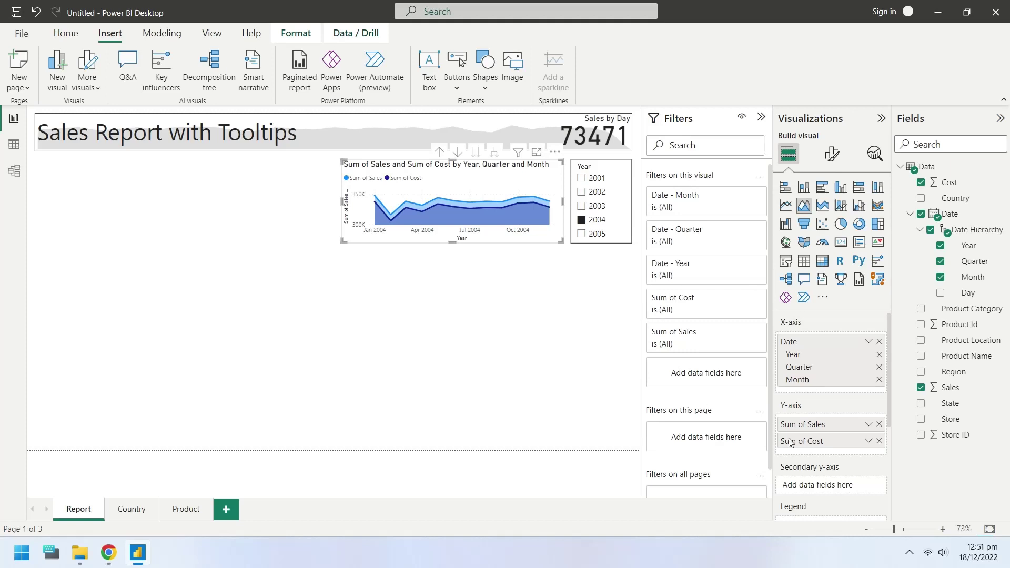
Step: Rename the Sum of Sales and Sum of Cost series to Sales and Cost
{"action": "double_click", "coordinate": [800, 424]}
{"action": "left_click_drag", "start_coordinate": [809, 423], "coordinate": [698, 424]}
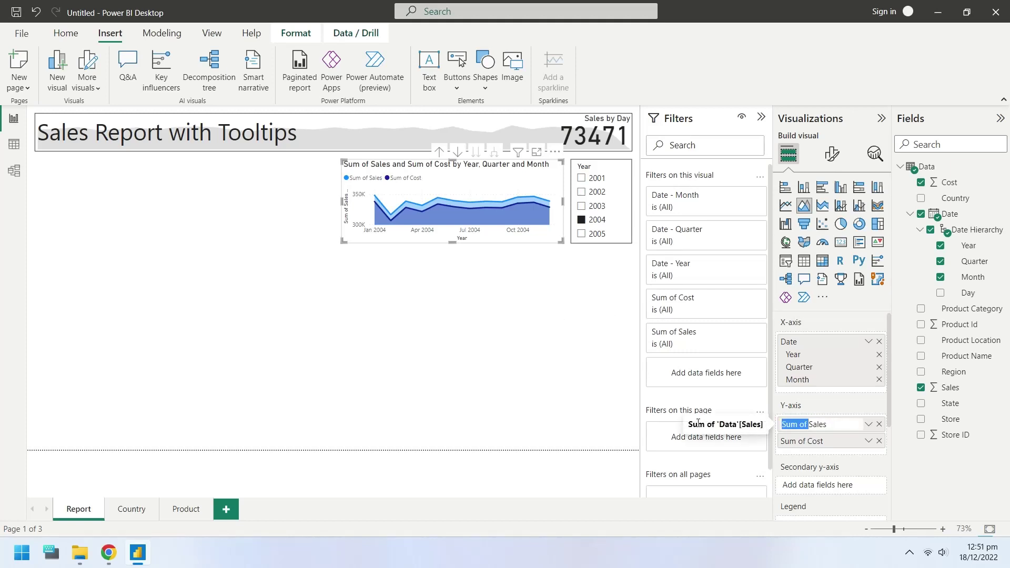
{"action": "key", "text": "Delete"}
{"action": "key", "text": "Return"}
{"action": "double_click", "coordinate": [799, 440]}
{"action": "left_click_drag", "start_coordinate": [808, 441], "coordinate": [776, 440]}
{"action": "key", "text": "Delete"}
{"action": "key", "text": "Return"}
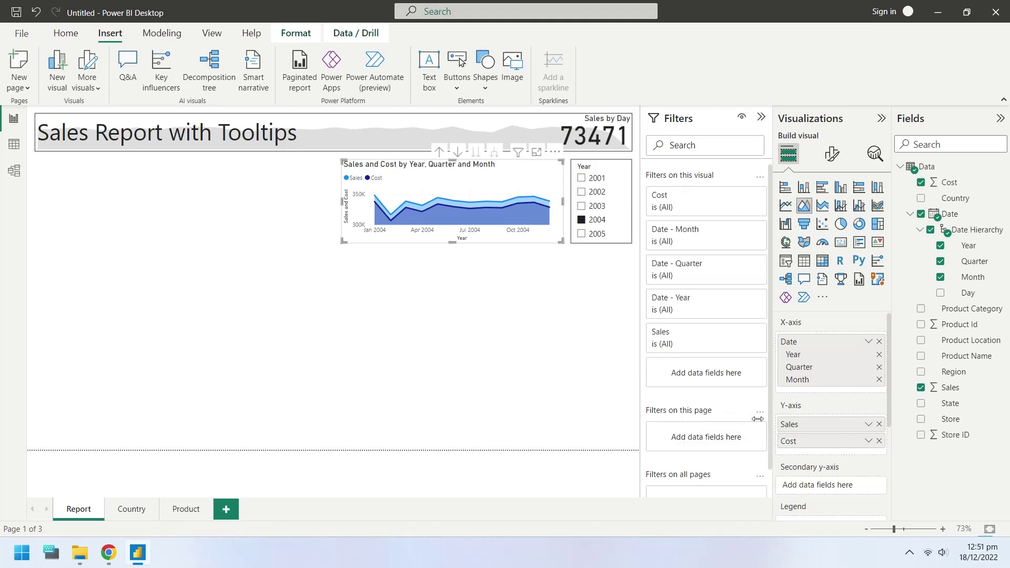
{"action": "left_click", "coordinate": [534, 346]}
Step: Switch Visual border On under General > Effects for the Sales and Cost area chart
{"action": "left_click", "coordinate": [498, 239]}
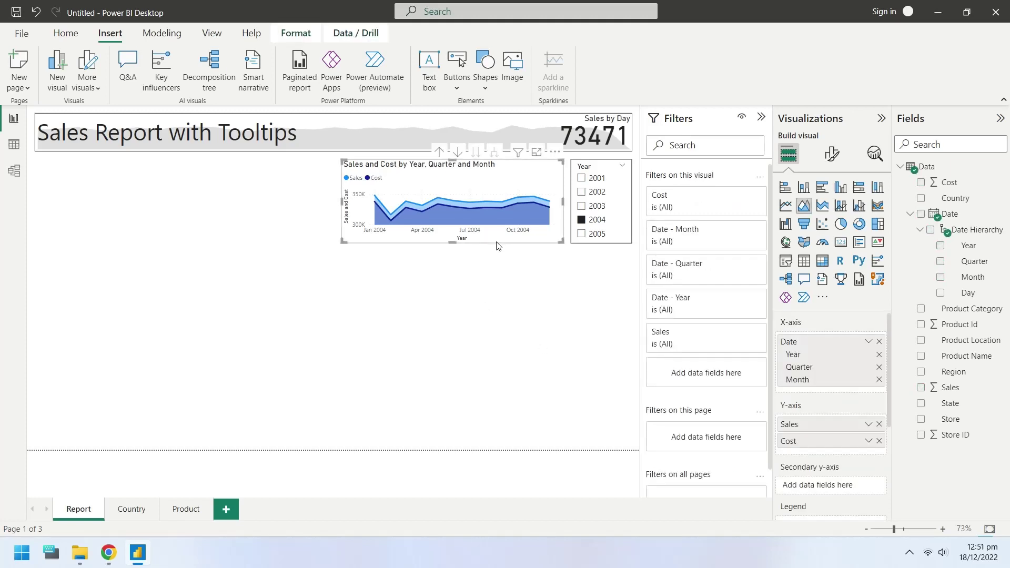
{"action": "left_click", "coordinate": [831, 154]}
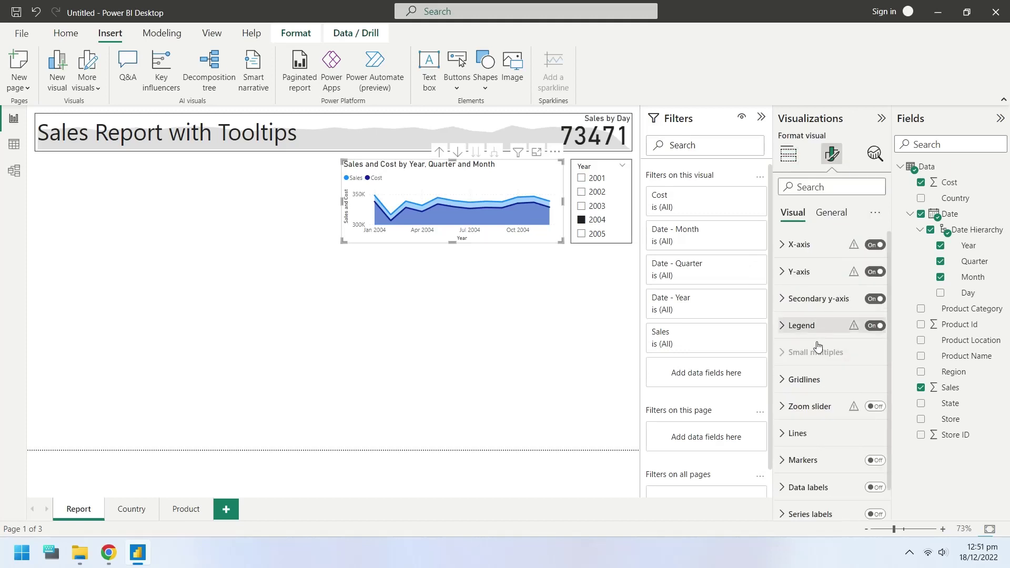
{"action": "left_click", "coordinate": [831, 213]}
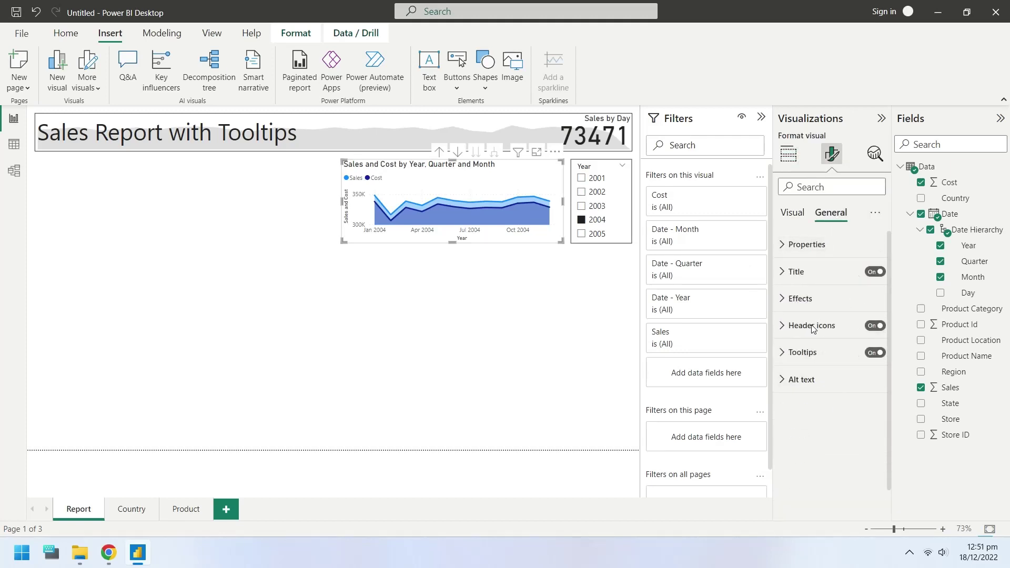
{"action": "left_click", "coordinate": [796, 298]}
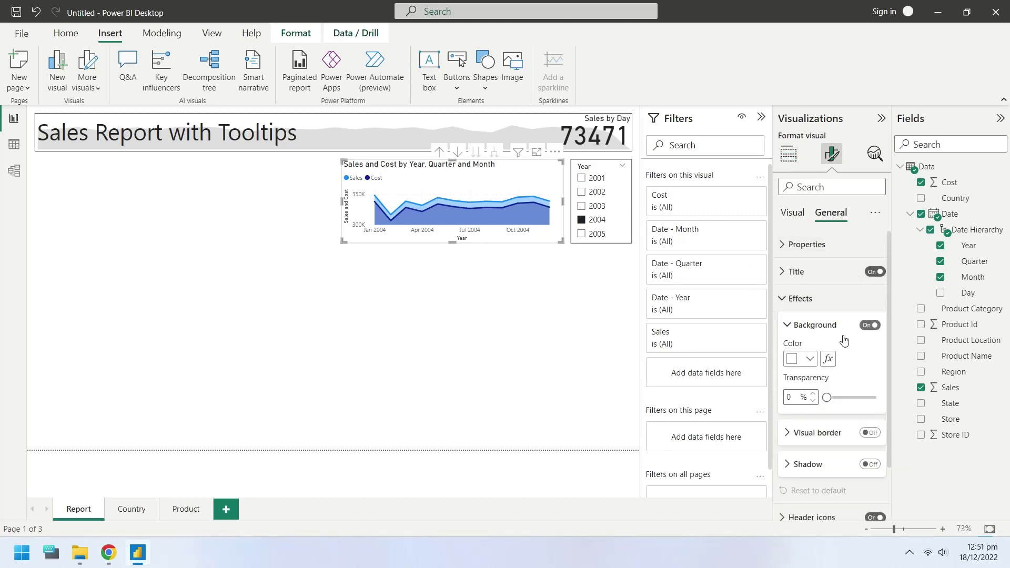
{"action": "left_click", "coordinate": [871, 432]}
{"action": "left_click", "coordinate": [472, 358]}
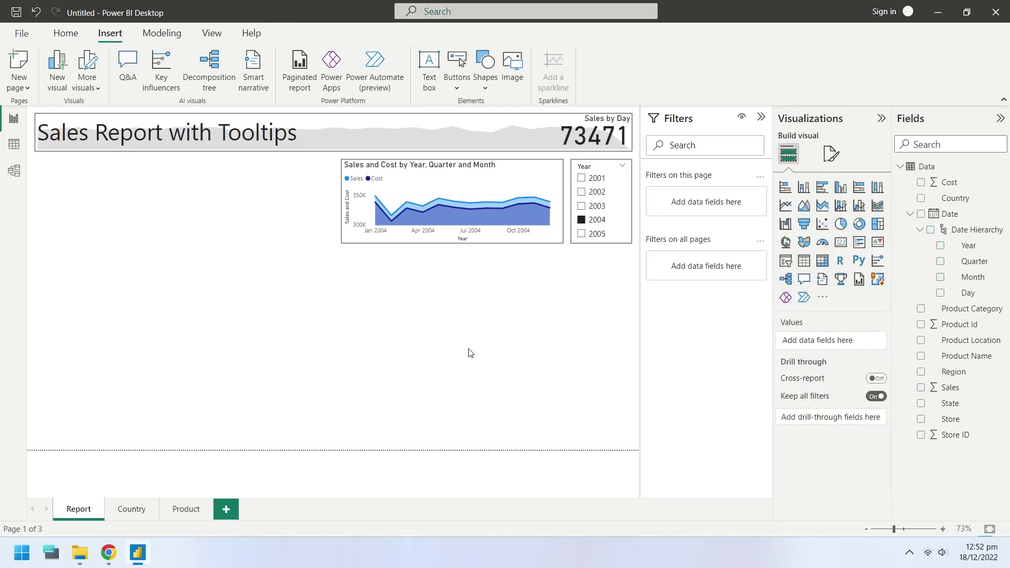
Step: Create a Sales by Country donut chart, enlarge it, and rename its value to Sales
{"action": "left_click", "coordinate": [920, 198]}
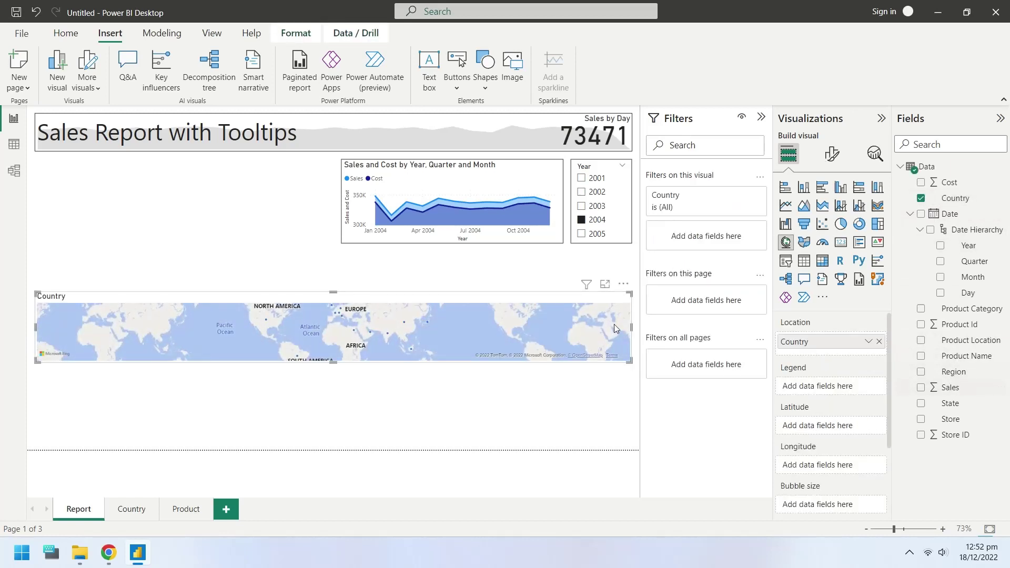
{"action": "left_click", "coordinate": [921, 388]}
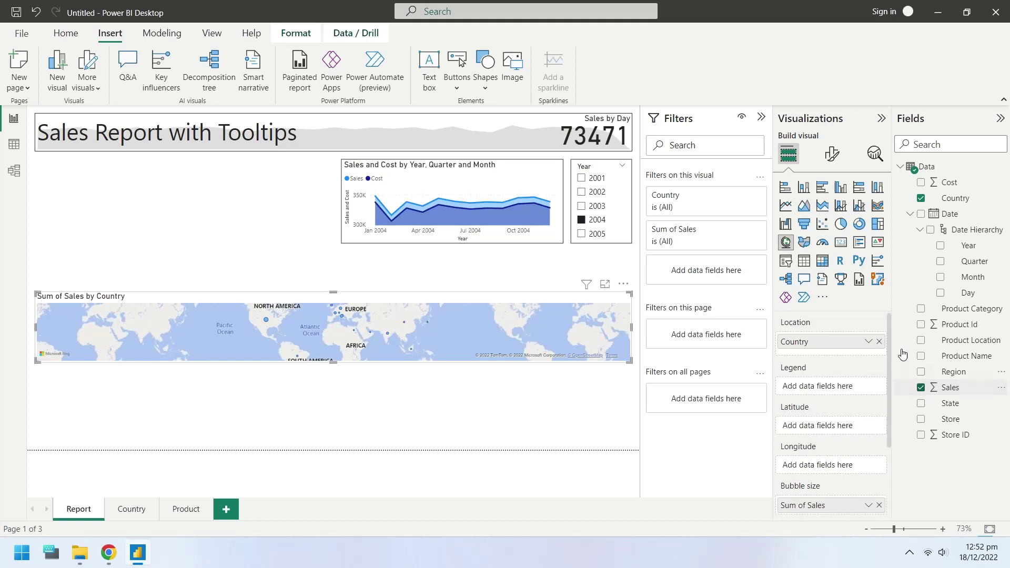
{"action": "left_click", "coordinate": [857, 225]}
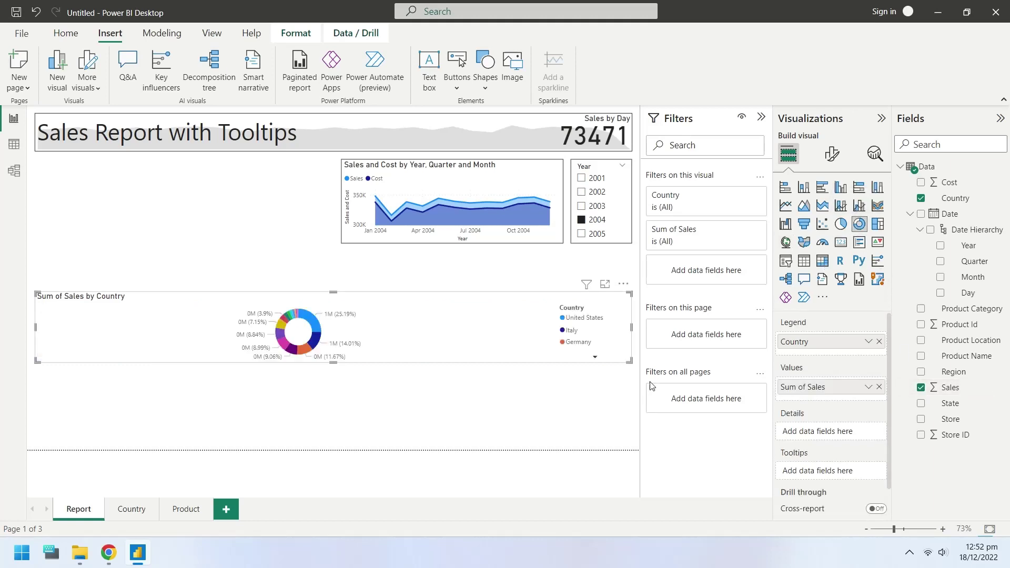
{"action": "left_click_drag", "start_coordinate": [405, 435], "coordinate": [333, 448]}
{"action": "left_click_drag", "start_coordinate": [182, 289], "coordinate": [185, 160]}
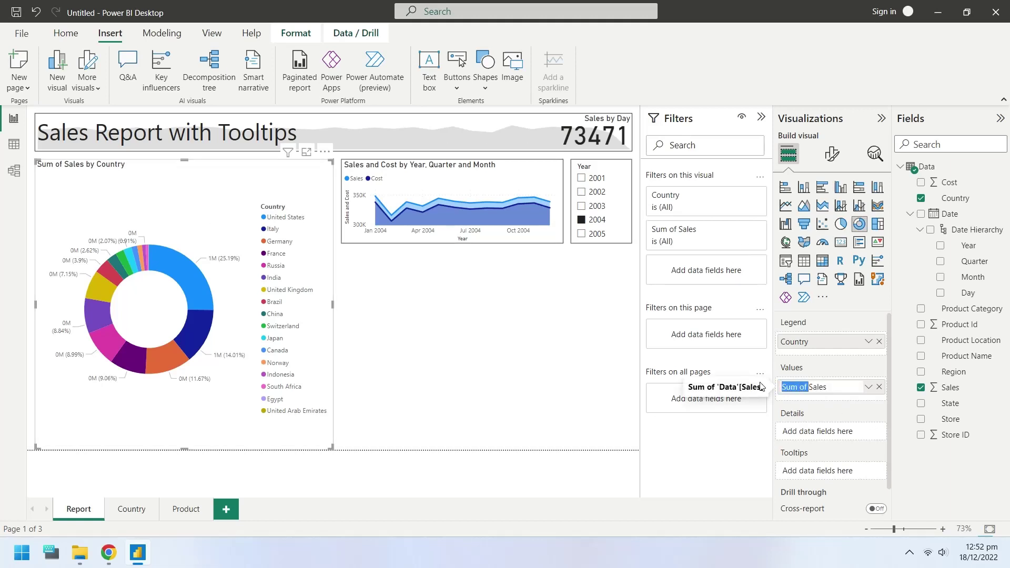
{"action": "key", "text": "Return"}
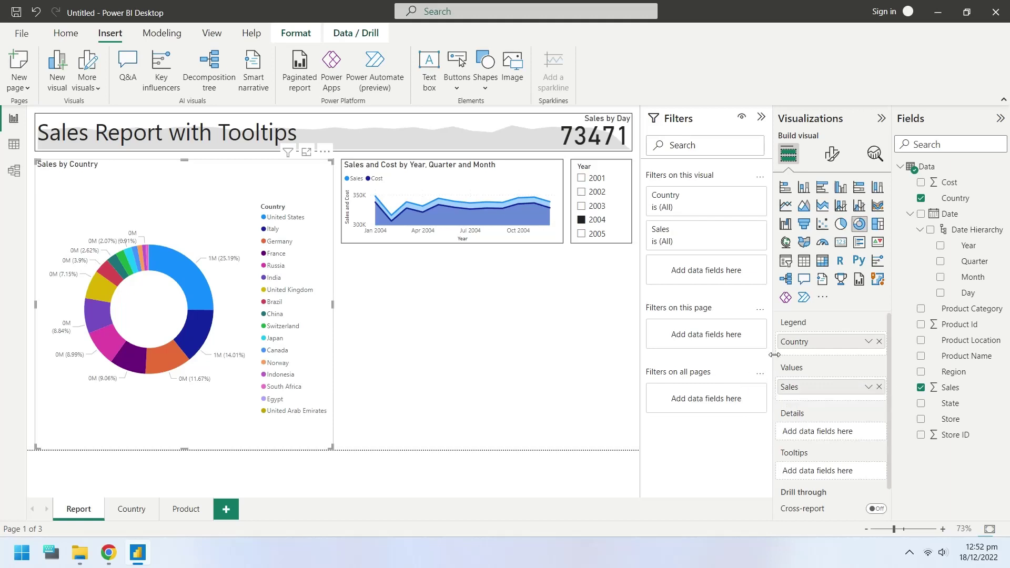
Step: Switch Visual border On under General > Effects for the Sales by Country donut
{"action": "left_click", "coordinate": [831, 156]}
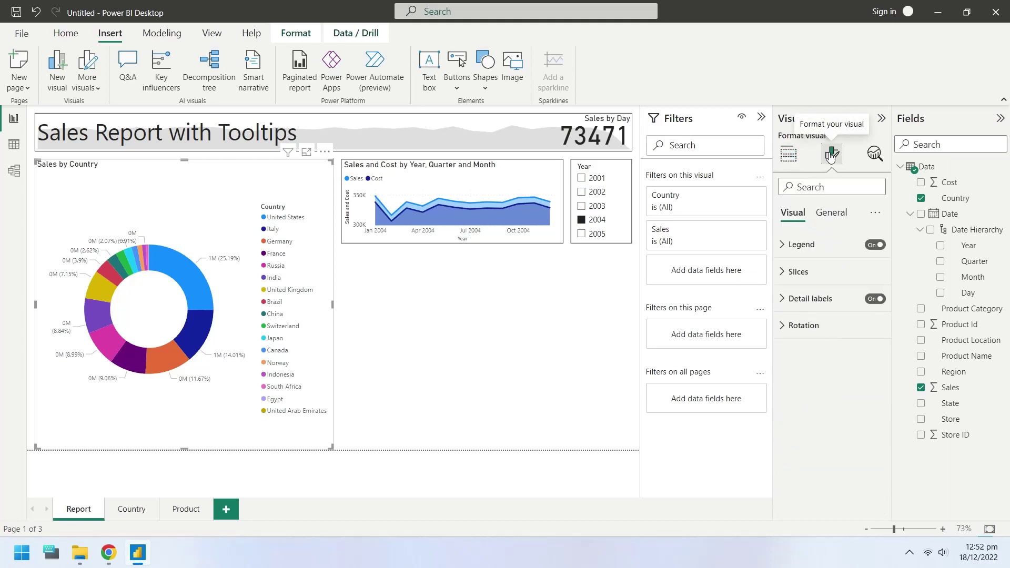
{"action": "left_click", "coordinate": [785, 246]}
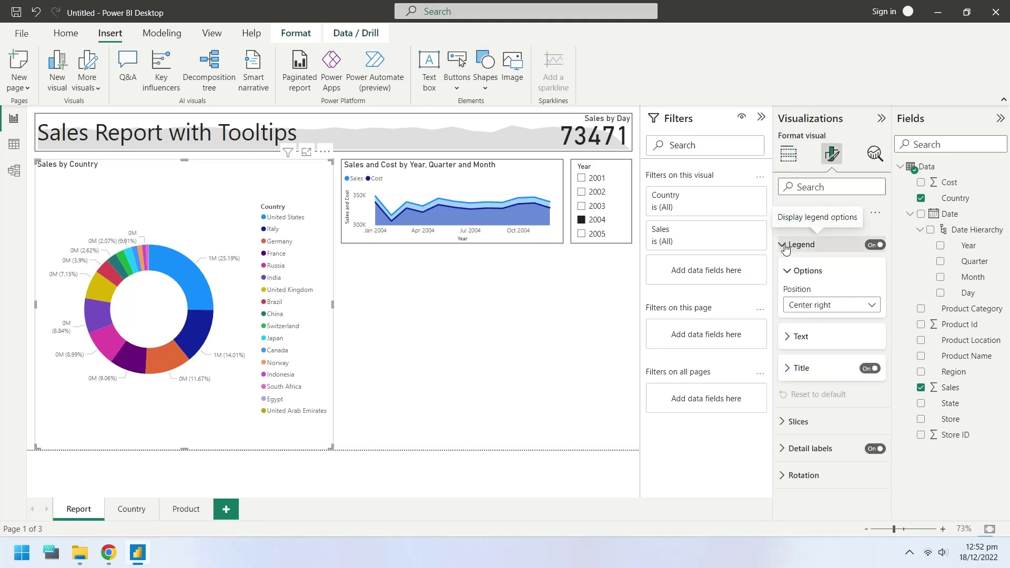
{"action": "left_click", "coordinate": [785, 247]}
{"action": "left_click", "coordinate": [833, 214]}
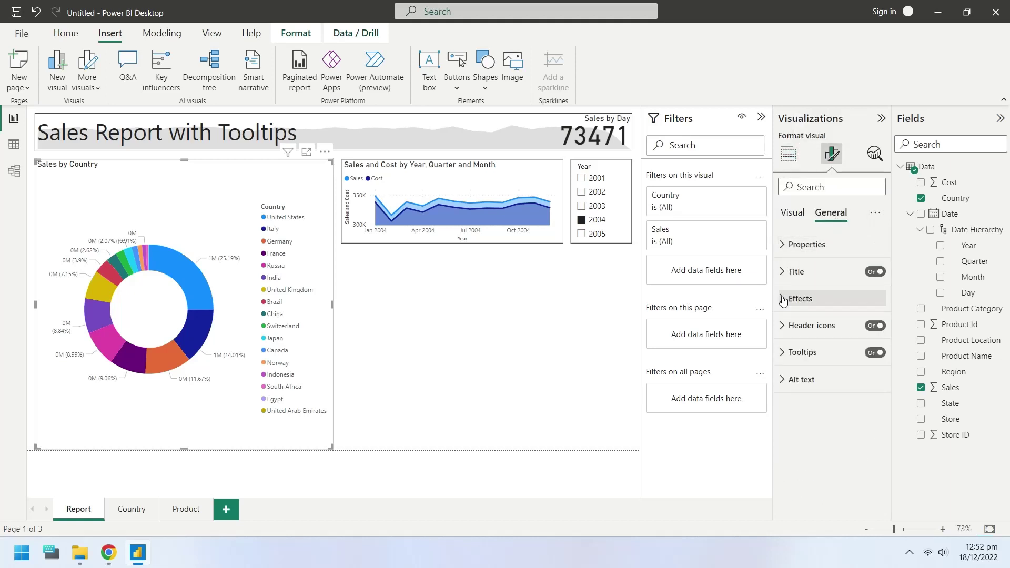
{"action": "left_click", "coordinate": [799, 298]}
{"action": "left_click", "coordinate": [869, 432]}
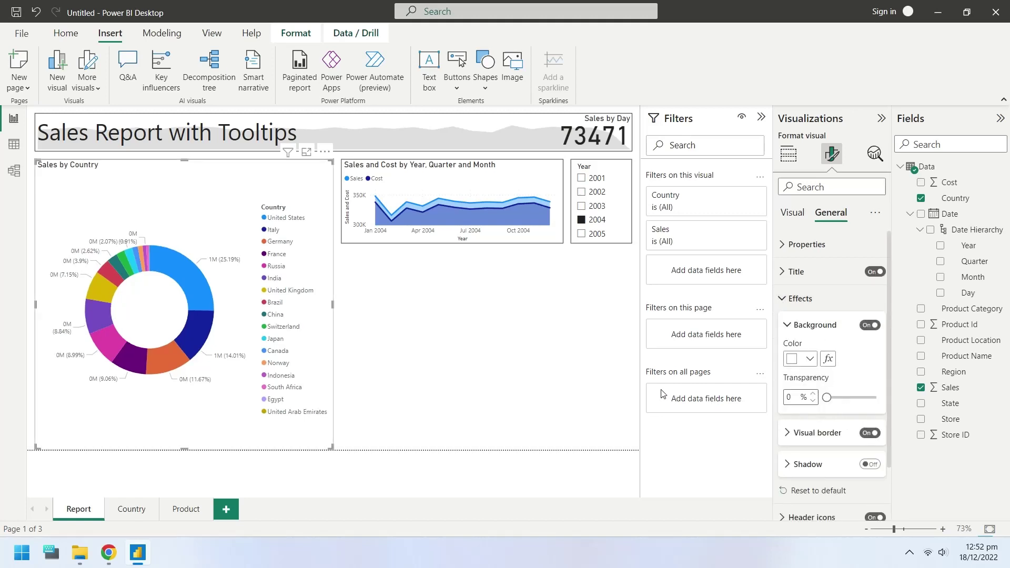
{"action": "left_click", "coordinate": [611, 369]}
{"action": "left_click", "coordinate": [333, 182]}
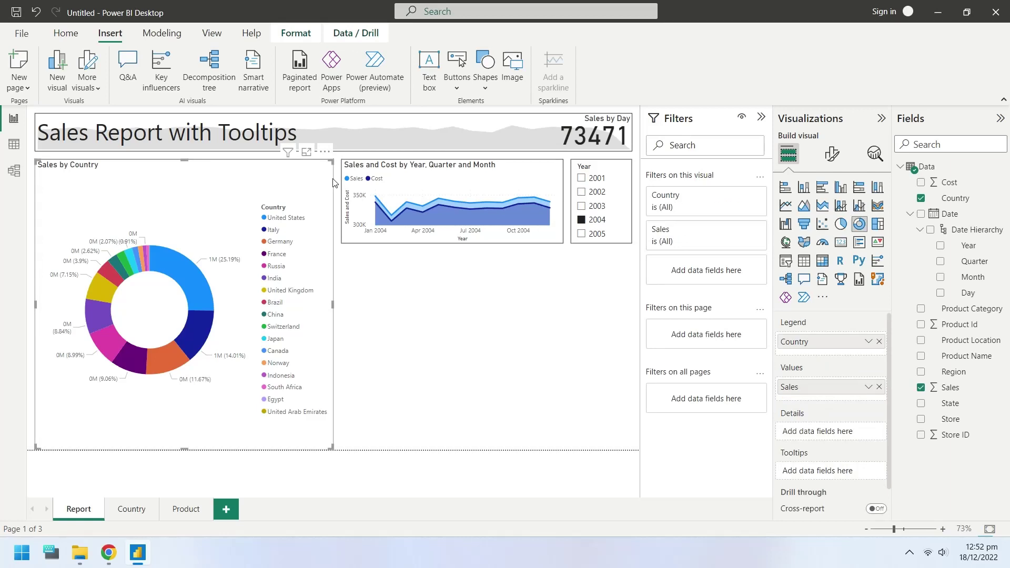
Step: Place a copy of the donut below the area chart, showing Product Category instead of Country
{"action": "left_click_drag", "start_coordinate": [333, 182], "coordinate": [328, 194]}
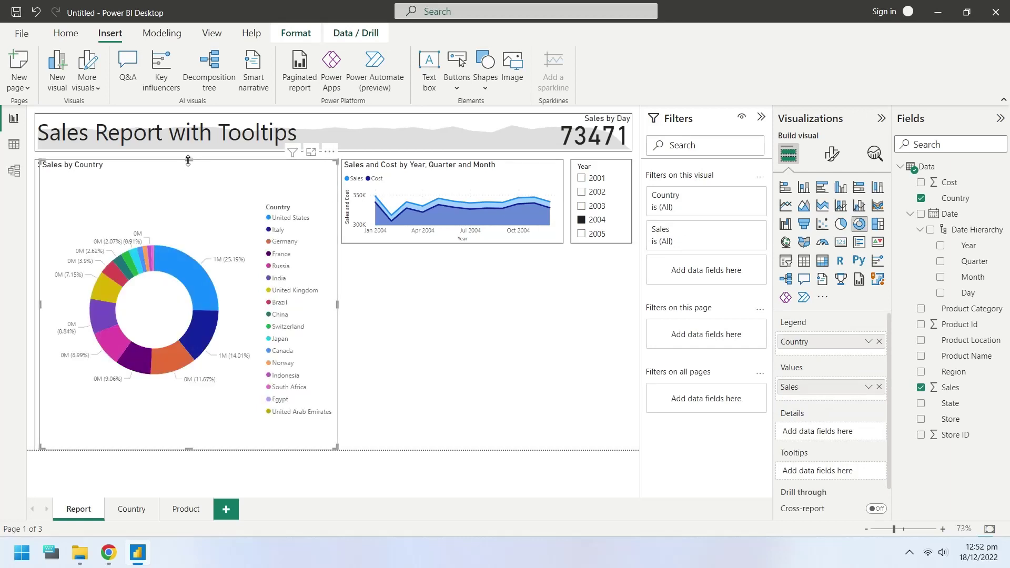
{"action": "left_click_drag", "start_coordinate": [188, 161], "coordinate": [484, 273]}
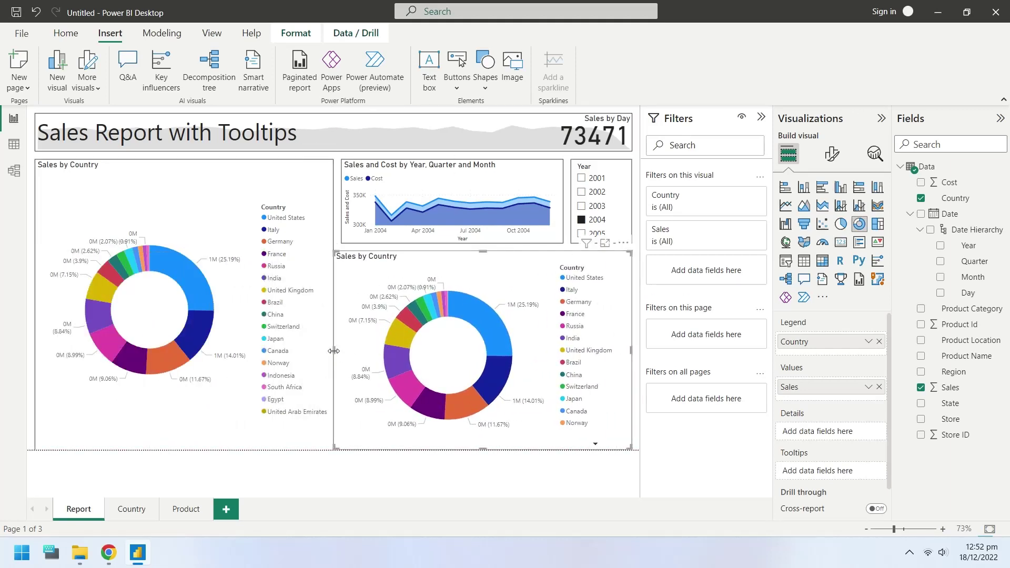
{"action": "left_click_drag", "start_coordinate": [334, 350], "coordinate": [342, 351]}
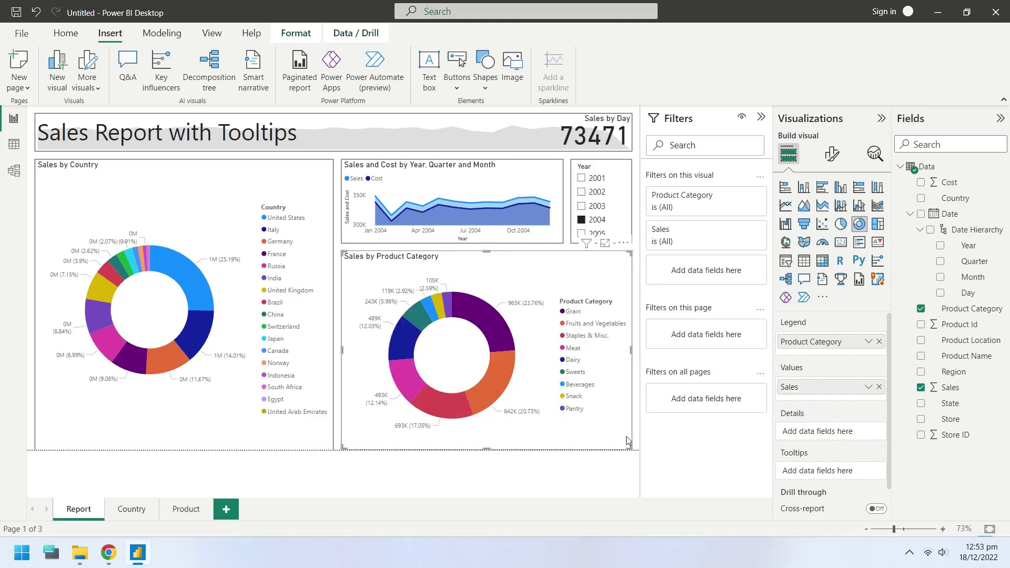
{"action": "left_click", "coordinate": [572, 471]}
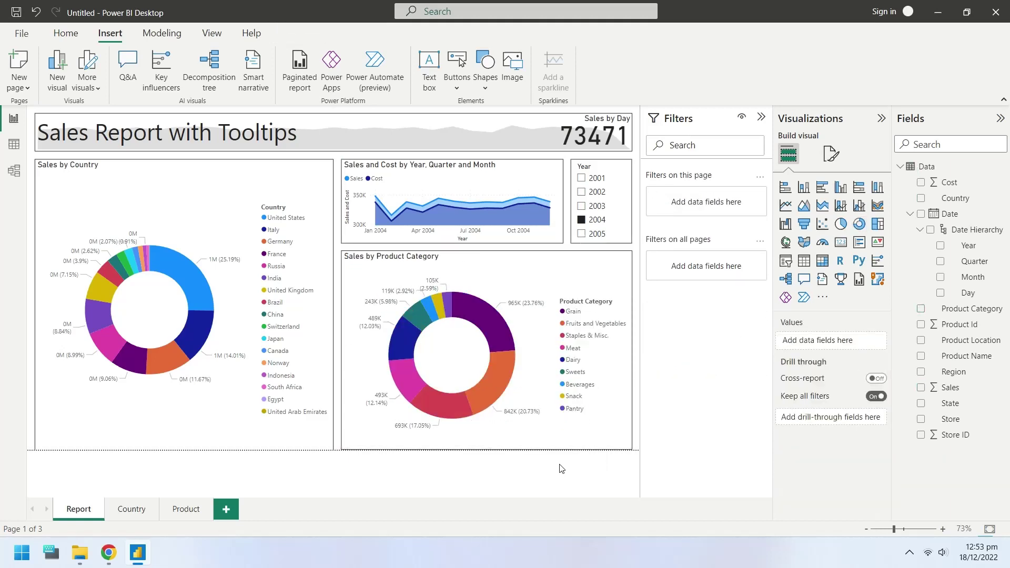
Step: Shorten both donuts' bottom edges so they end at the same height
{"action": "left_click", "coordinate": [495, 448]}
{"action": "left_click_drag", "start_coordinate": [487, 447], "coordinate": [485, 442]}
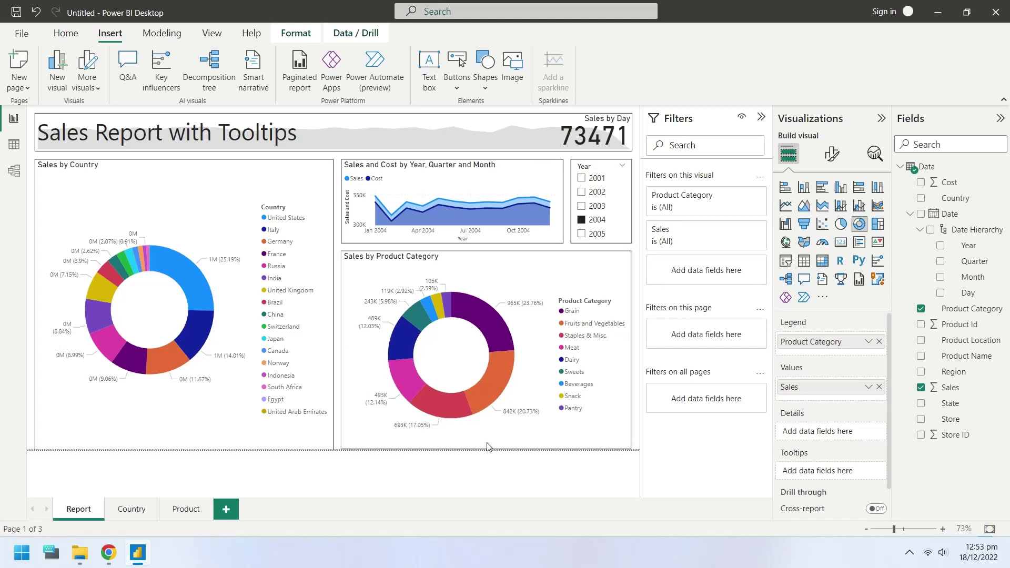
{"action": "left_click", "coordinate": [316, 449]}
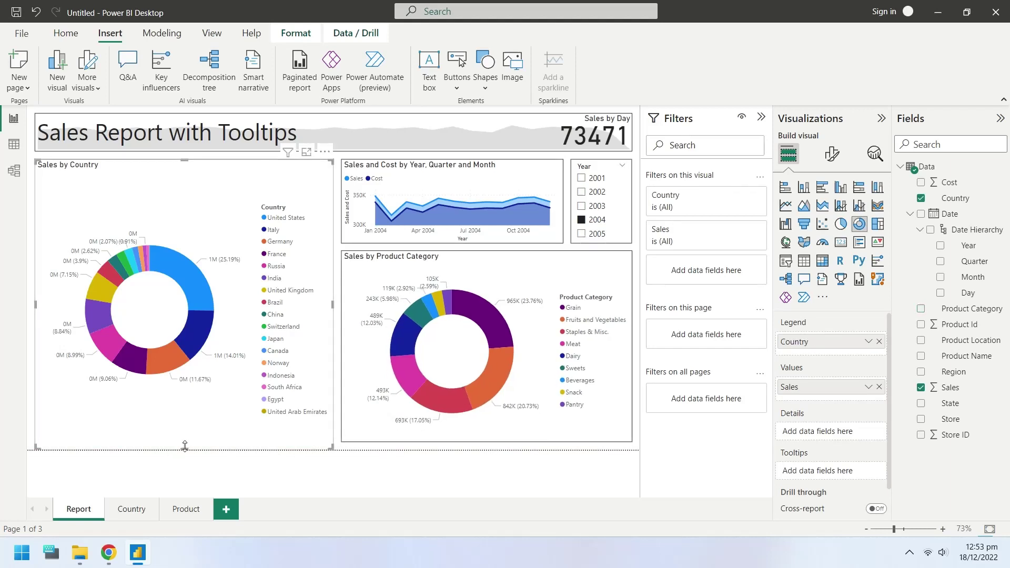
{"action": "left_click_drag", "start_coordinate": [185, 446], "coordinate": [185, 441]}
{"action": "left_click", "coordinate": [213, 471]}
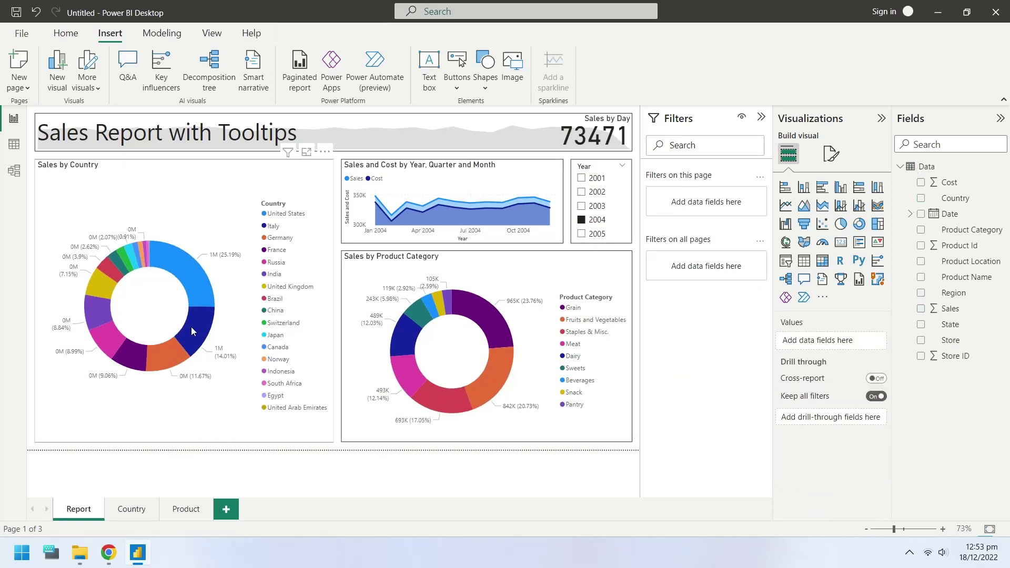
{"action": "mouse_move", "coordinate": [198, 295]}
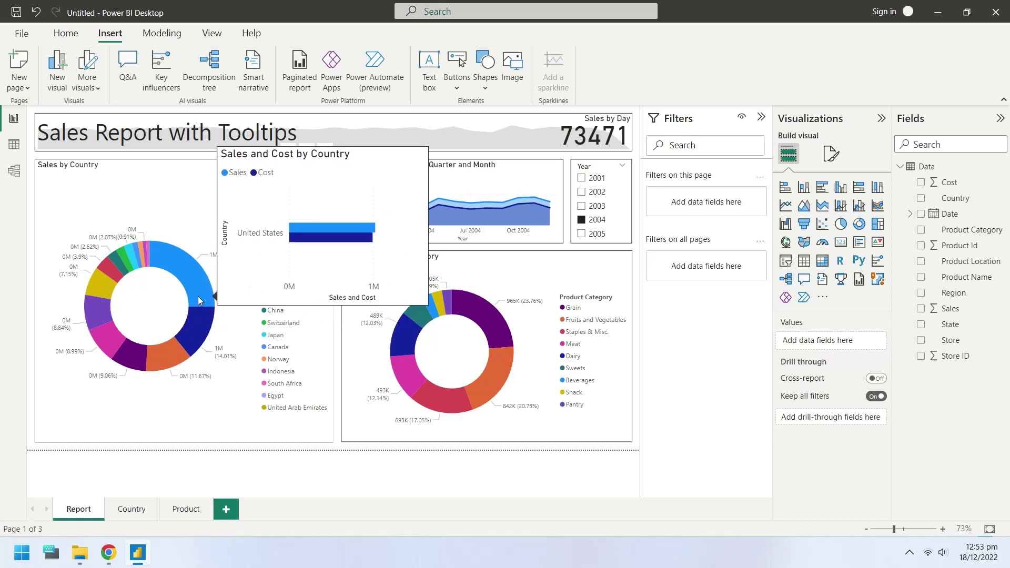
{"action": "mouse_move", "coordinate": [129, 255]}
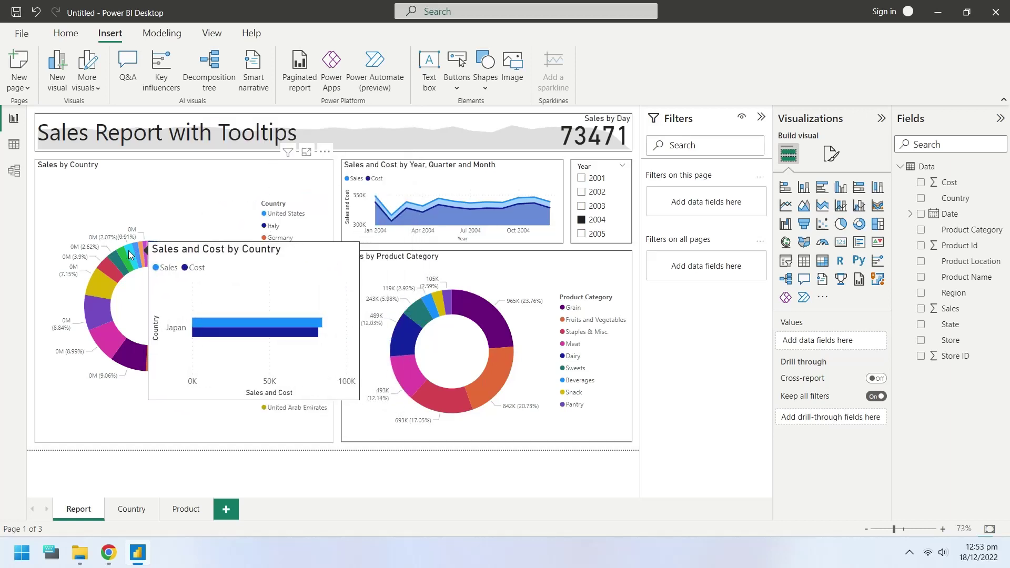
{"action": "mouse_move", "coordinate": [93, 274]}
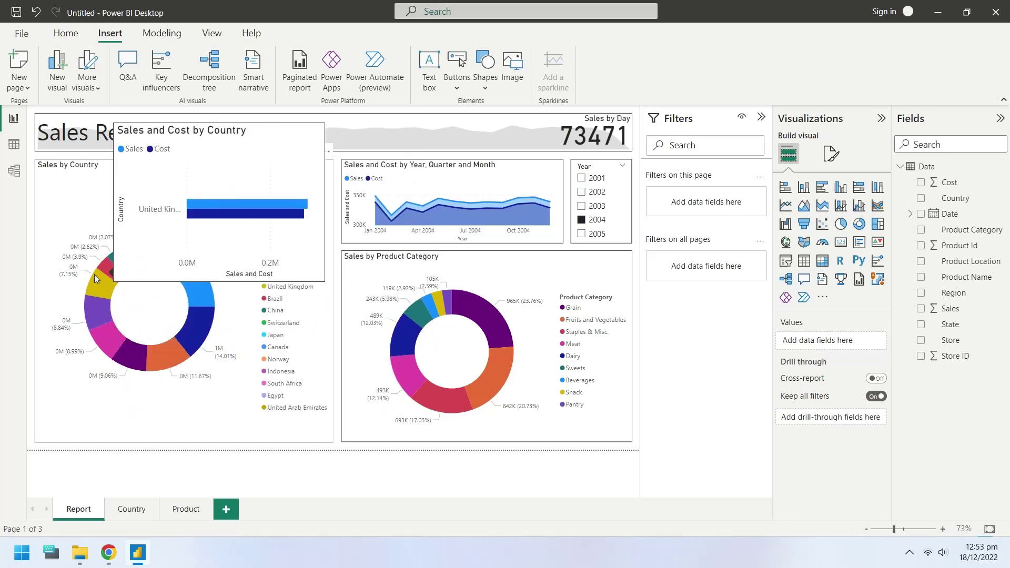
{"action": "mouse_move", "coordinate": [102, 337]}
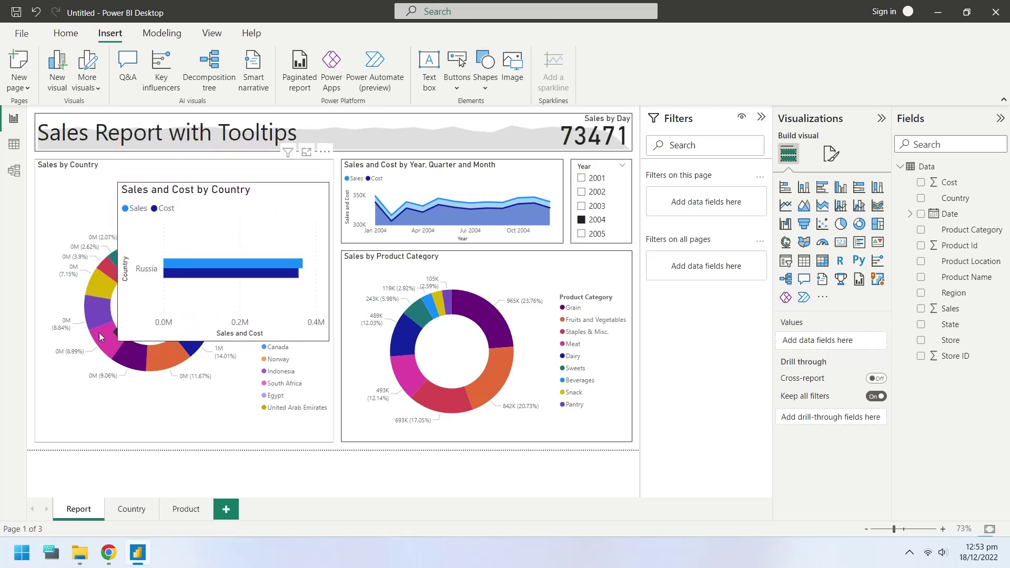
{"action": "mouse_move", "coordinate": [142, 366]}
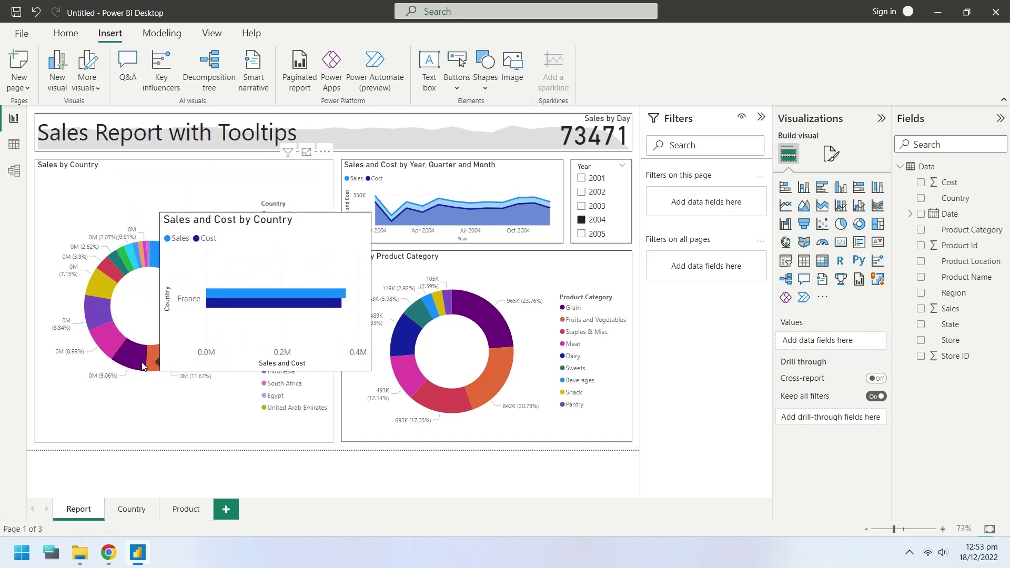
{"action": "mouse_move", "coordinate": [197, 337]}
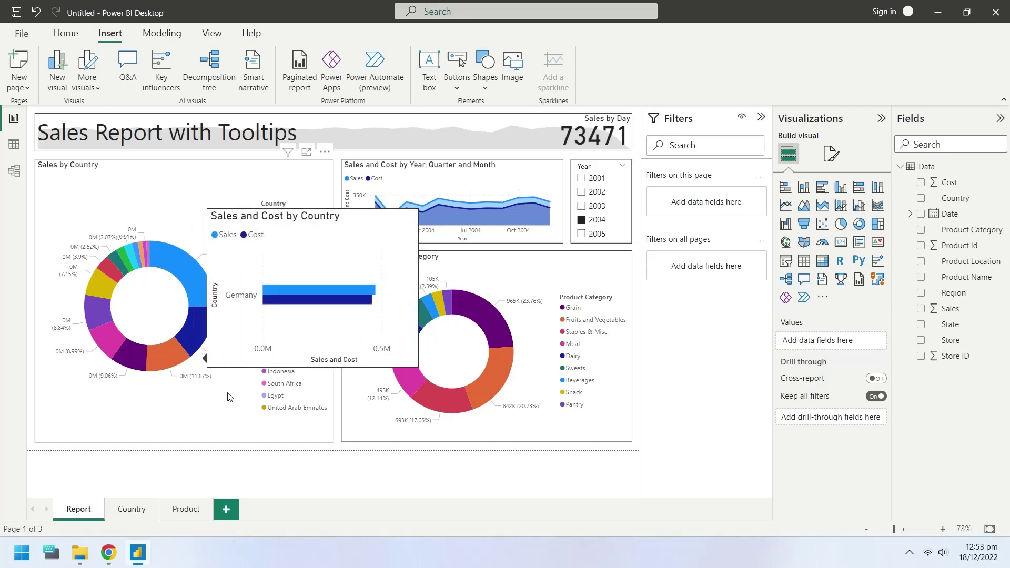
{"action": "mouse_move", "coordinate": [446, 401]}
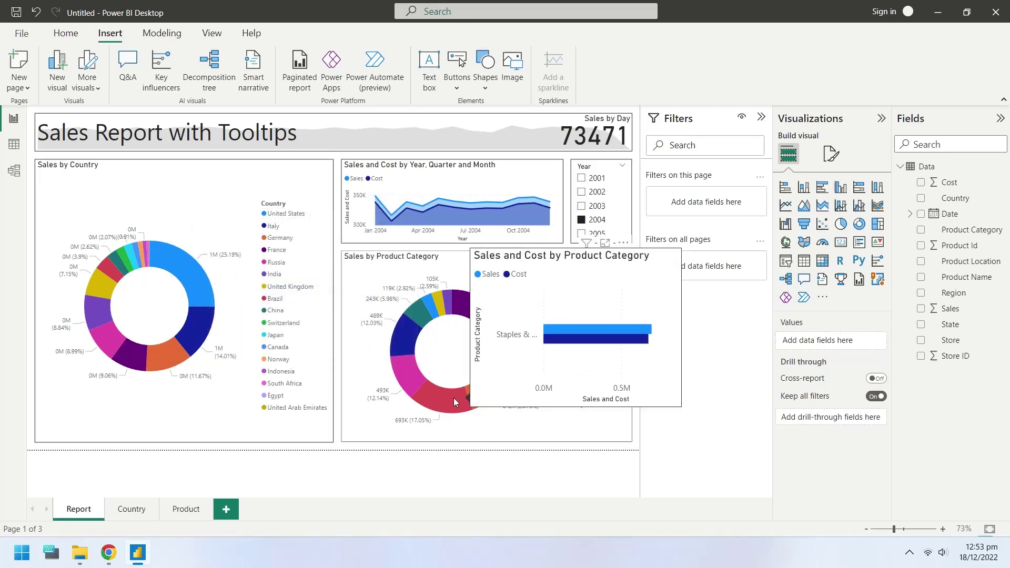
{"action": "mouse_move", "coordinate": [480, 393]}
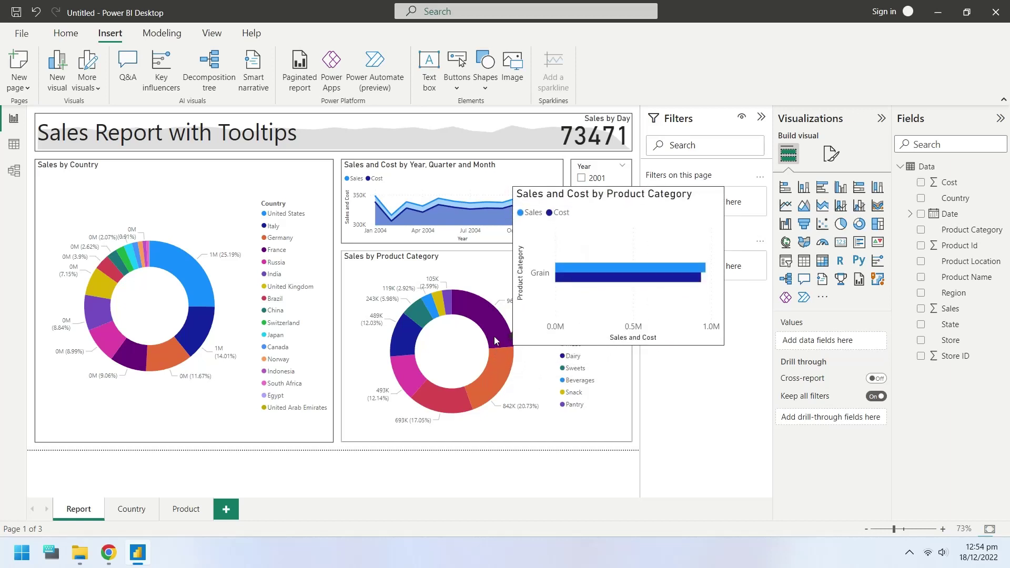
{"action": "mouse_move", "coordinate": [473, 314]}
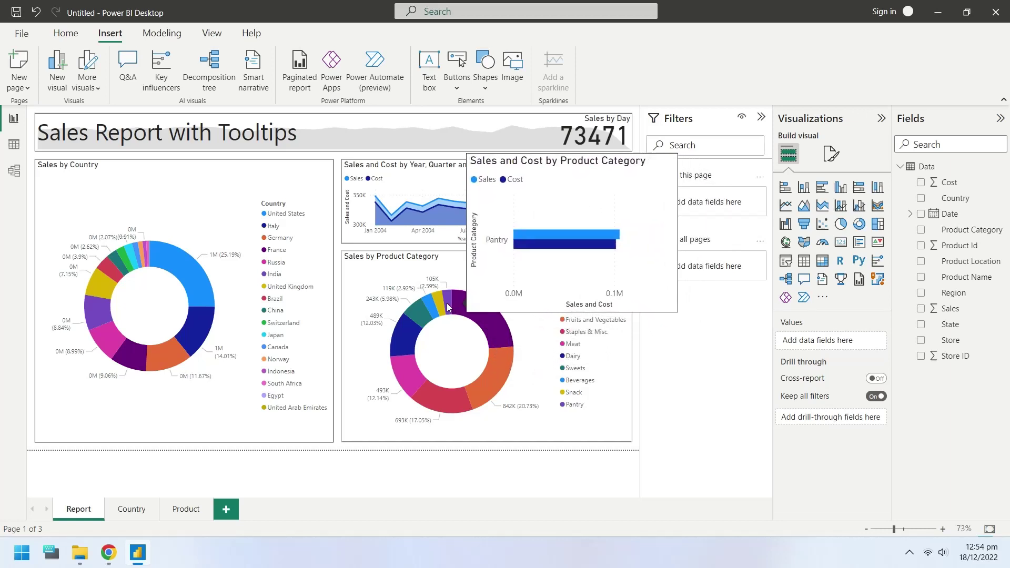
{"action": "mouse_move", "coordinate": [425, 311]}
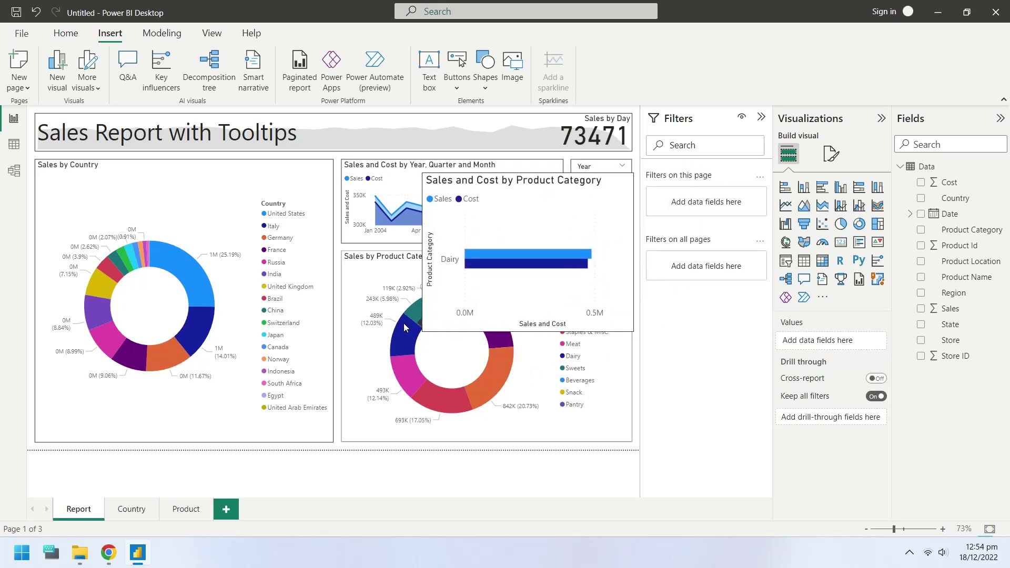
{"action": "mouse_move", "coordinate": [393, 346]}
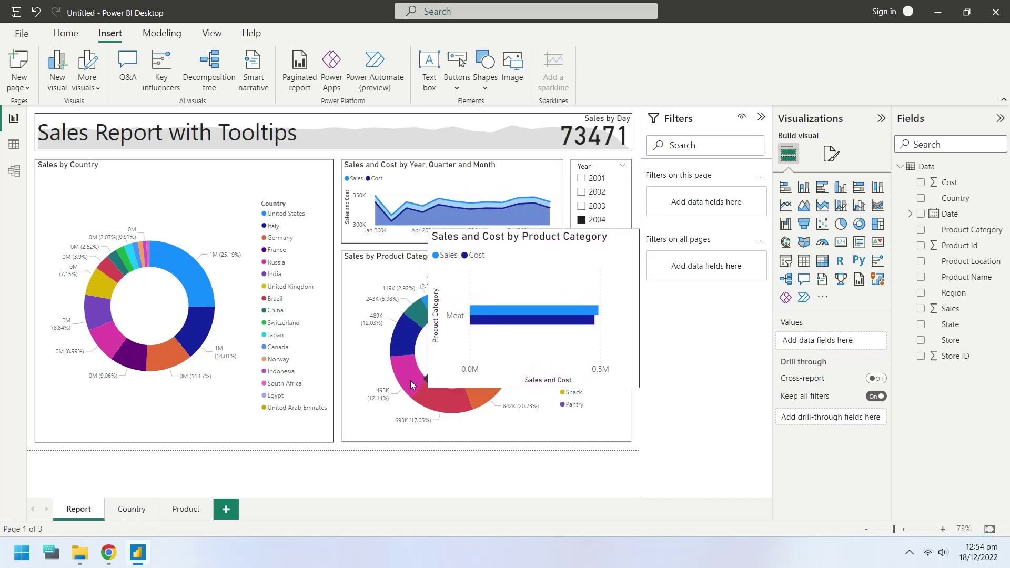